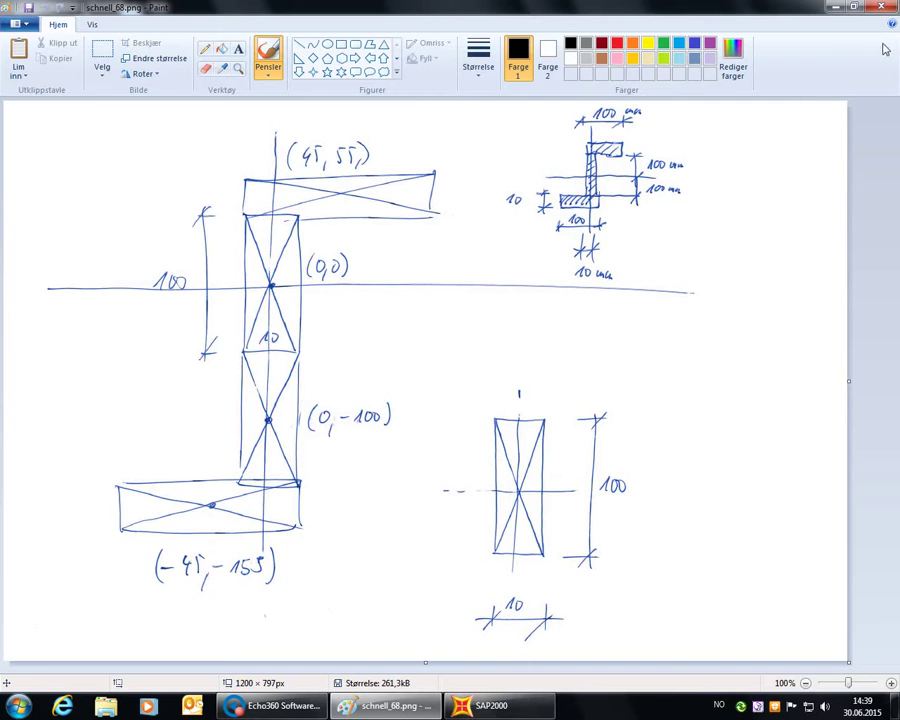
- Switch to SAP2000 and start a new Grid Only model with units N, mm, C
{"action": "left_click", "coordinate": [836, 8]}
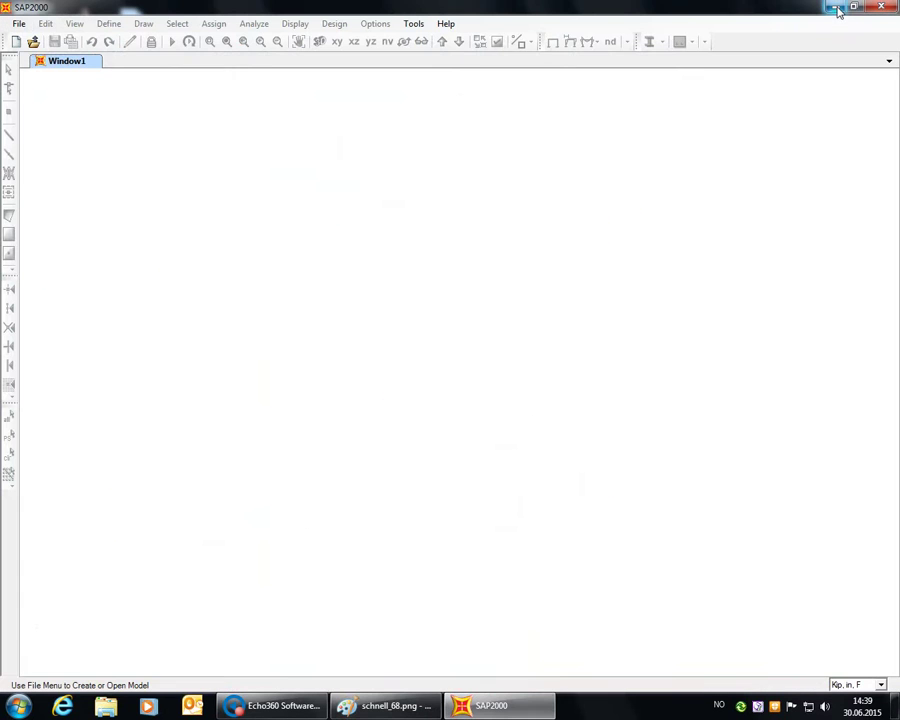
{"action": "left_click", "coordinate": [17, 43]}
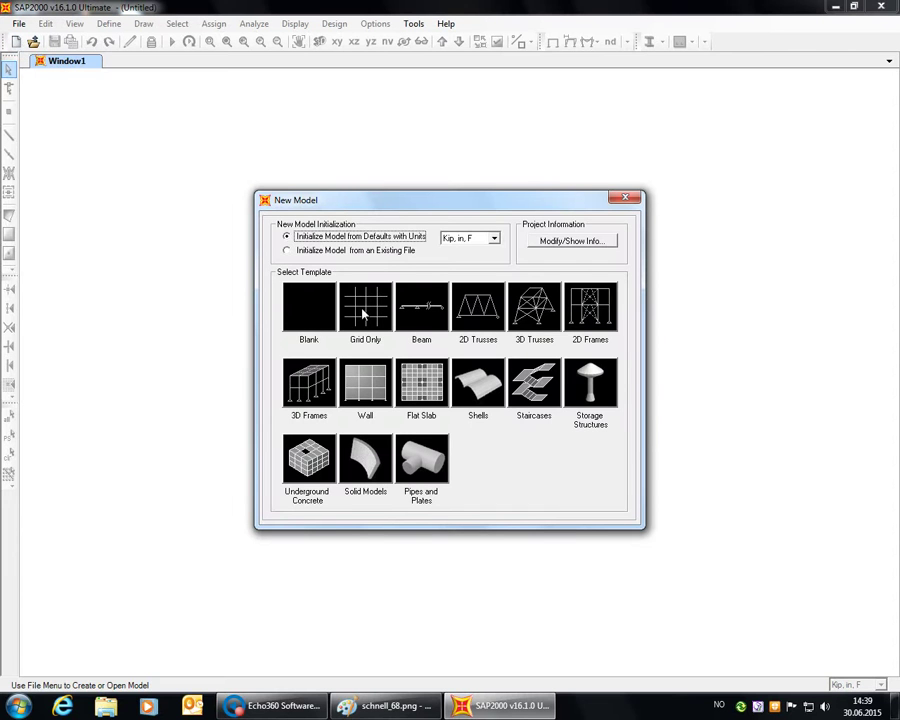
{"action": "left_click", "coordinate": [496, 242]}
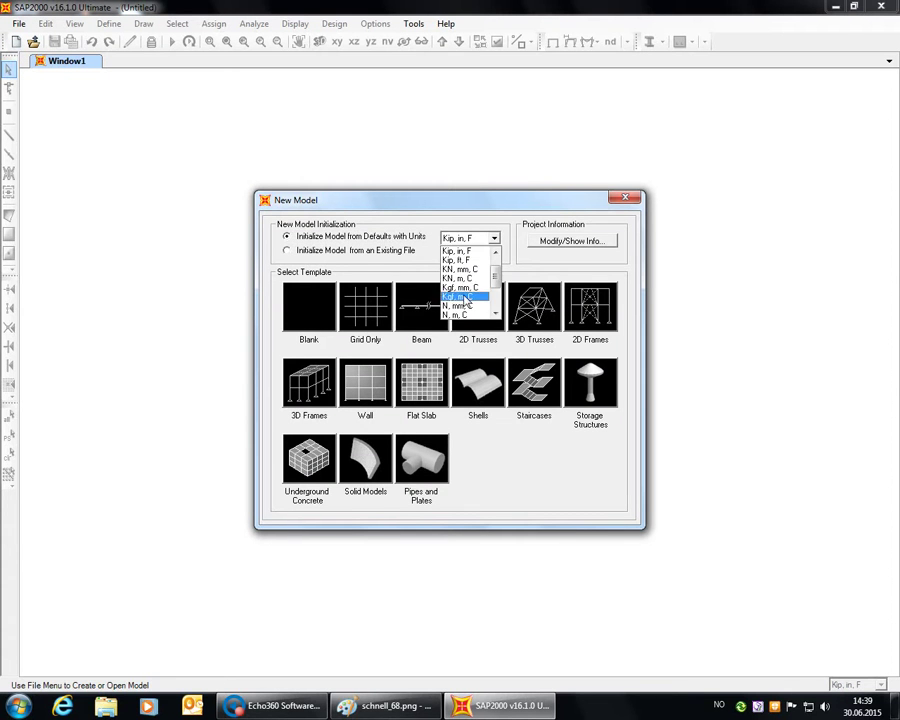
{"action": "left_click", "coordinate": [458, 305]}
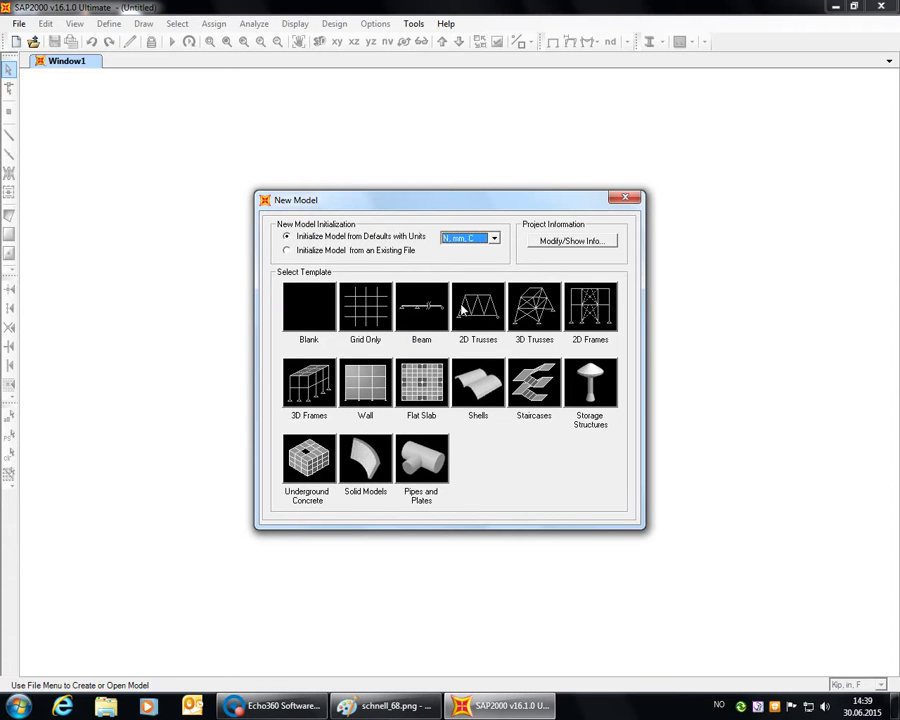
{"action": "left_click", "coordinate": [376, 312]}
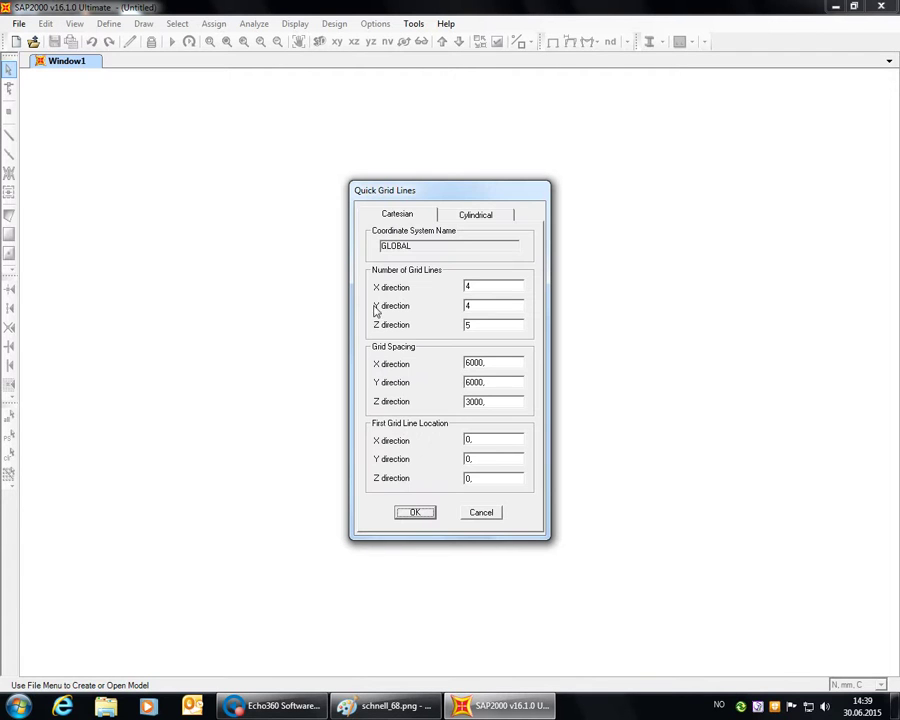
- Set the number of Cartesian grid lines to 2 in each of the X, Y and Z directions
{"action": "double_click", "coordinate": [467, 288]}
{"action": "type", "text": "2"}
{"action": "double_click", "coordinate": [468, 306]}
{"action": "type", "text": "2"}
{"action": "double_click", "coordinate": [476, 327]}
{"action": "type", "text": "2"}
- Set the grid spacing to 1000 mm in the X, Y and Z directions and create the grid
{"action": "double_click", "coordinate": [470, 364]}
{"action": "type", "text": "1"}
{"action": "double_click", "coordinate": [473, 384]}
{"action": "type", "text": "1000"}
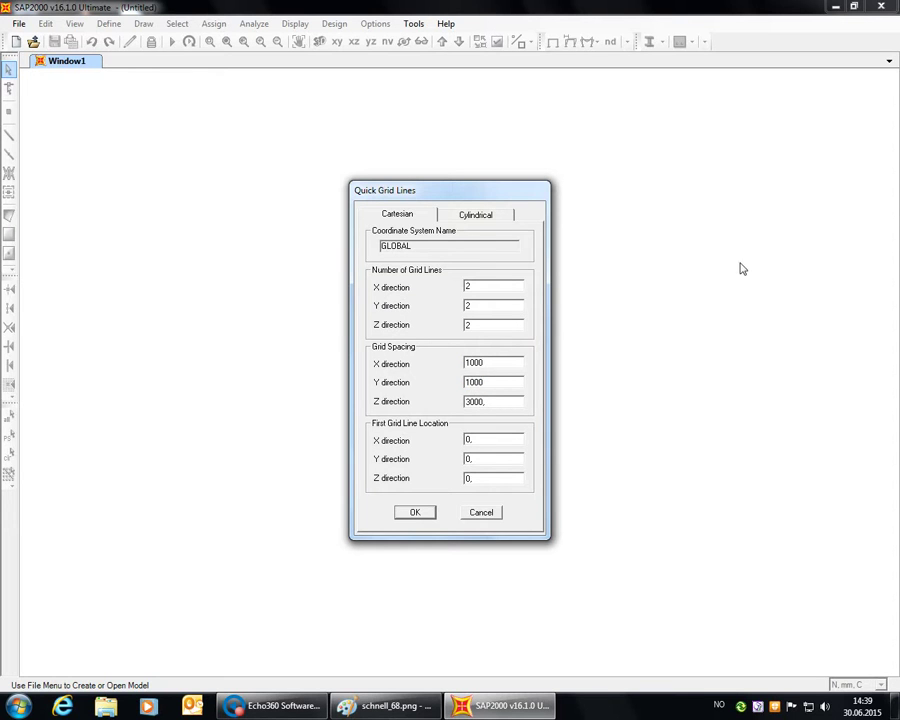
{"action": "double_click", "coordinate": [474, 402]}
{"action": "type", "text": "10"}
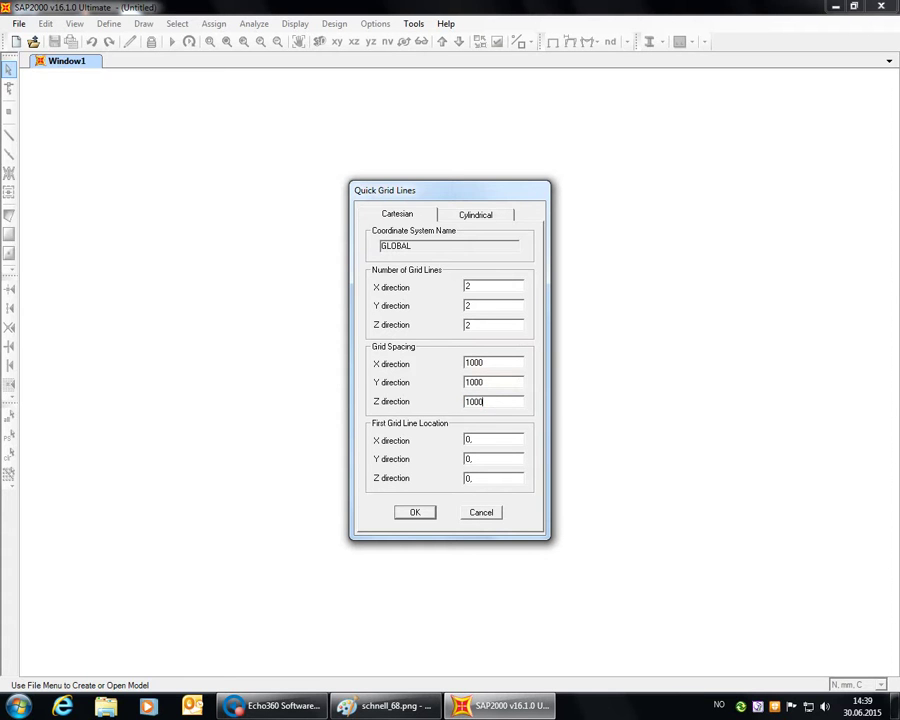
{"action": "left_click", "coordinate": [415, 512]}
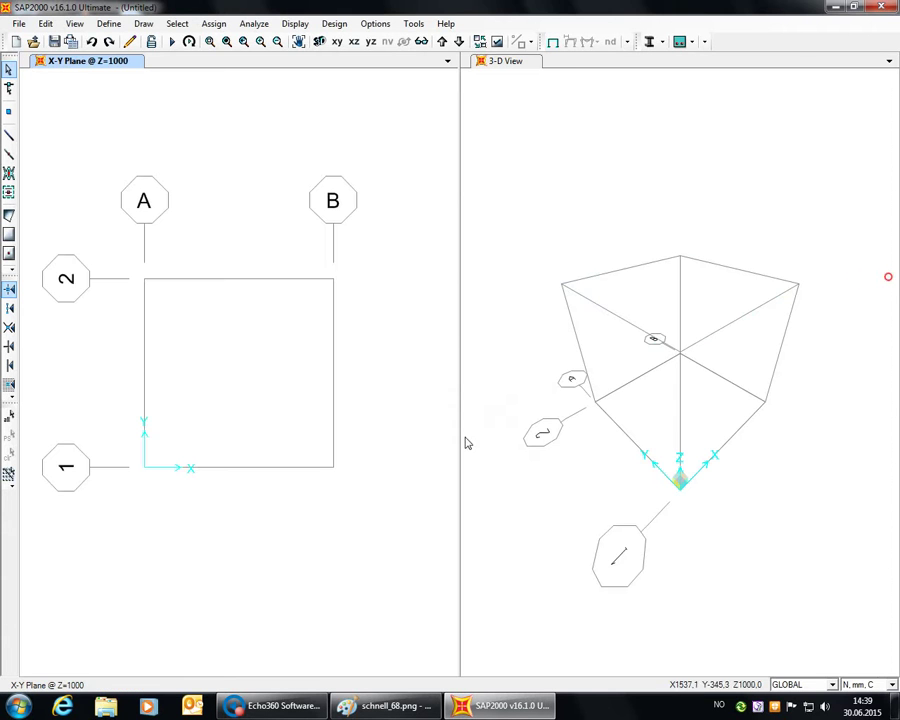
- Add the predefined European steel S355 to the model's materials
{"action": "left_click", "coordinate": [497, 63]}
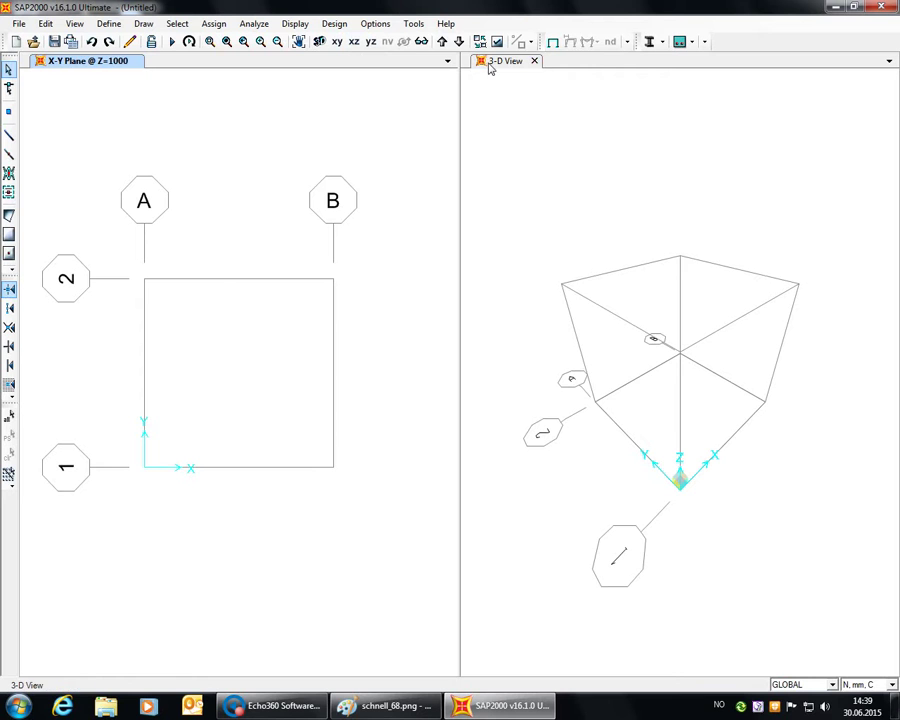
{"action": "left_click", "coordinate": [404, 41]}
{"action": "left_click_drag", "start_coordinate": [488, 203], "coordinate": [521, 227]}
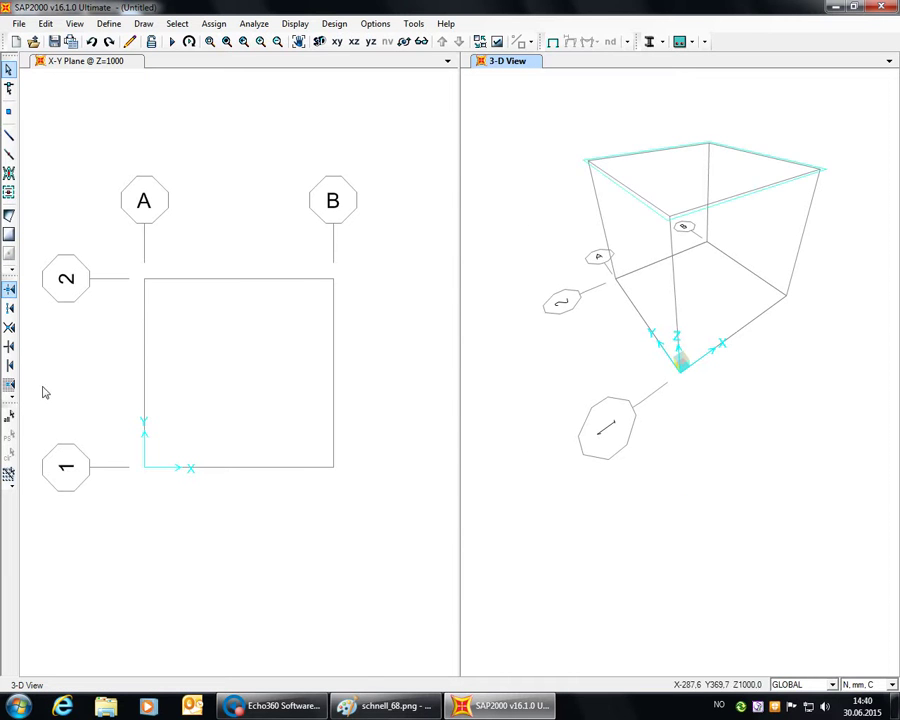
{"action": "left_click", "coordinate": [108, 23]}
{"action": "left_click", "coordinate": [118, 40]}
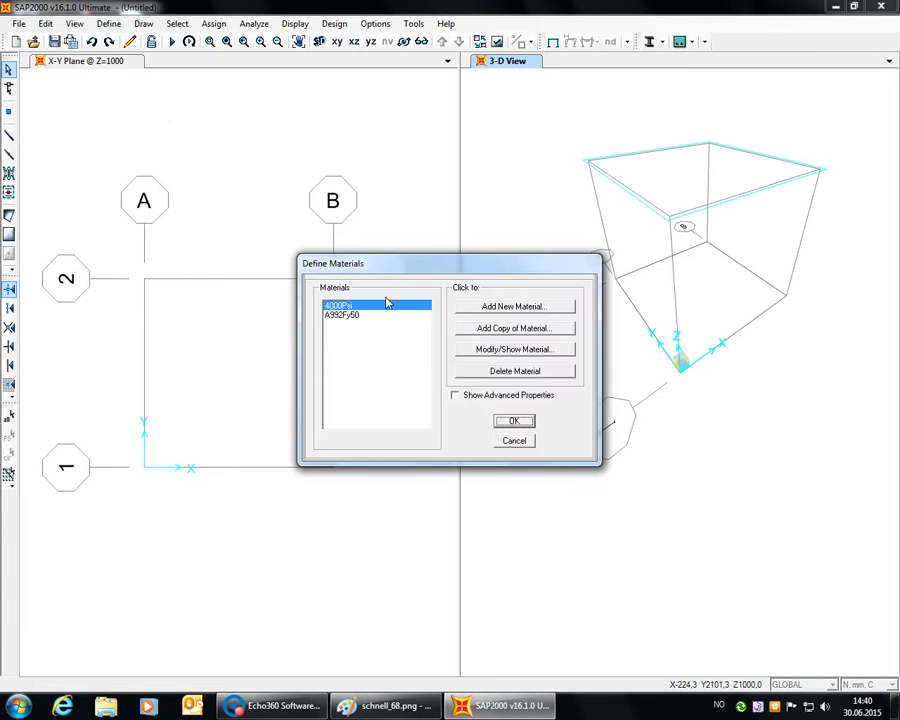
{"action": "left_click", "coordinate": [464, 303]}
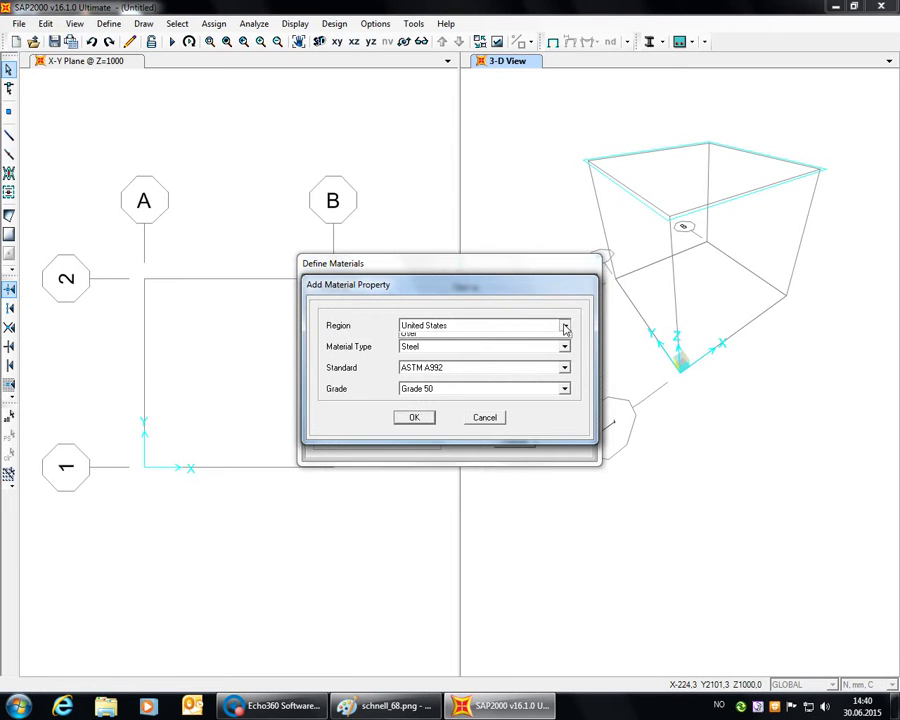
{"action": "left_click", "coordinate": [564, 325]}
{"action": "left_click", "coordinate": [424, 346]}
{"action": "left_click", "coordinate": [414, 417]}
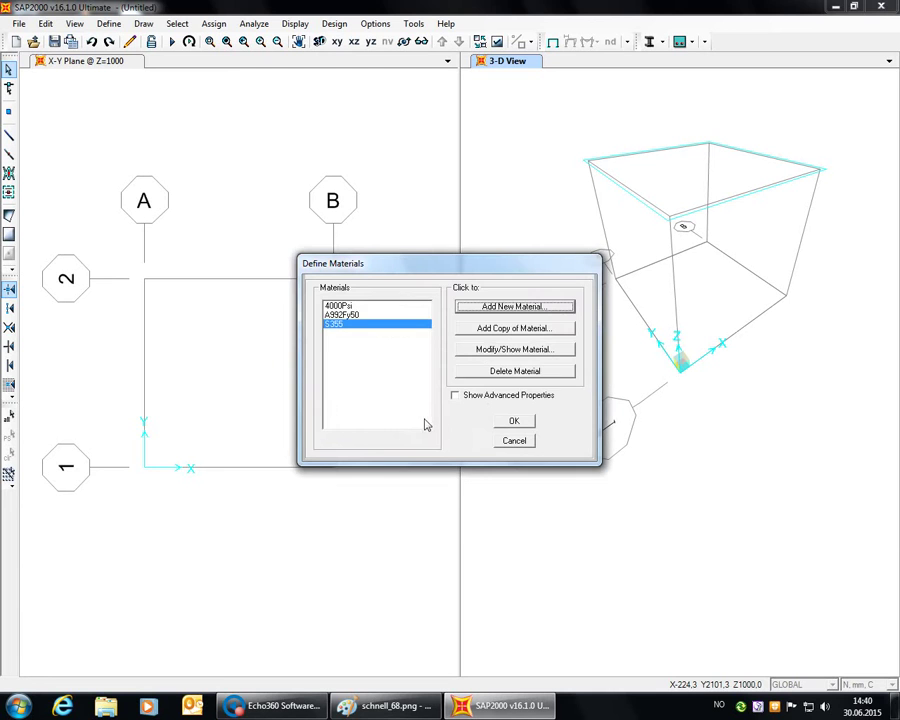
{"action": "left_click", "coordinate": [512, 420]}
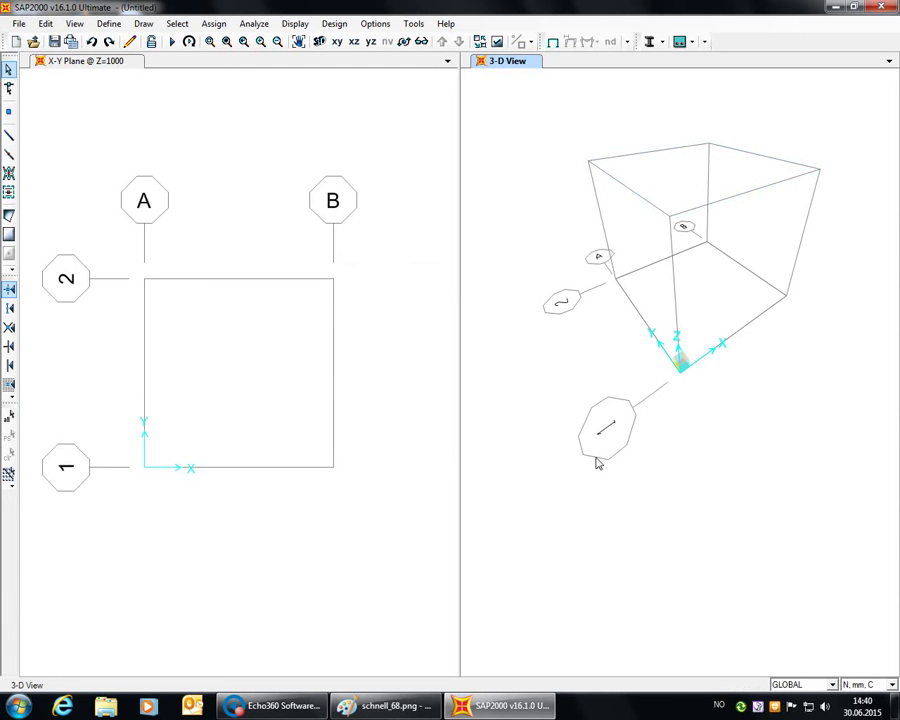
- Add a new frame section property of type Other, using a Section Designer section
{"action": "left_click", "coordinate": [107, 25]}
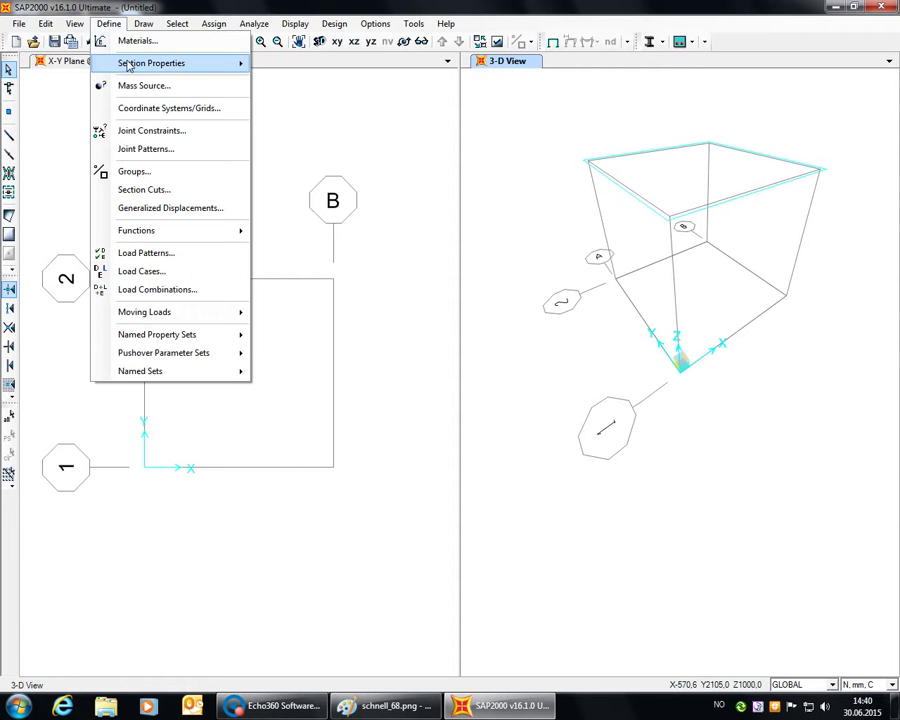
{"action": "mouse_move", "coordinate": [200, 65]}
{"action": "left_click", "coordinate": [300, 66]}
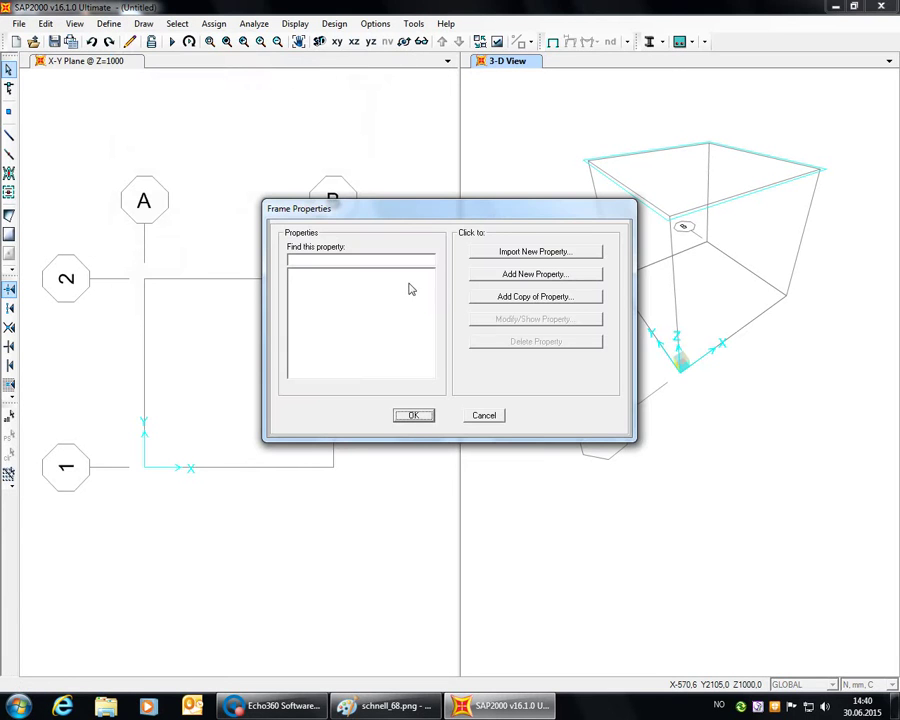
{"action": "left_click", "coordinate": [509, 276]}
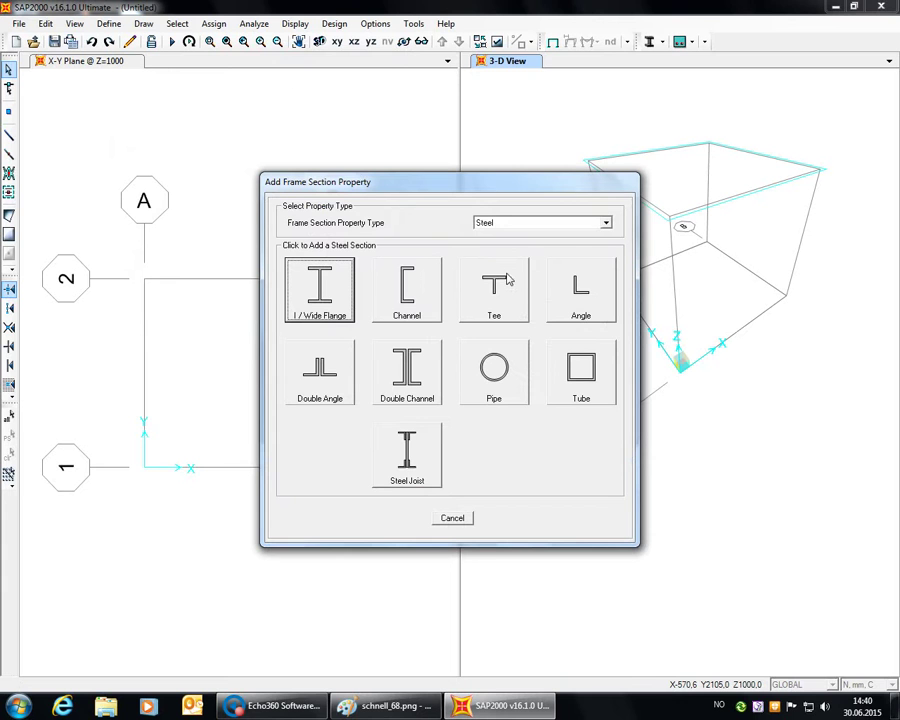
{"action": "left_click", "coordinate": [605, 224]}
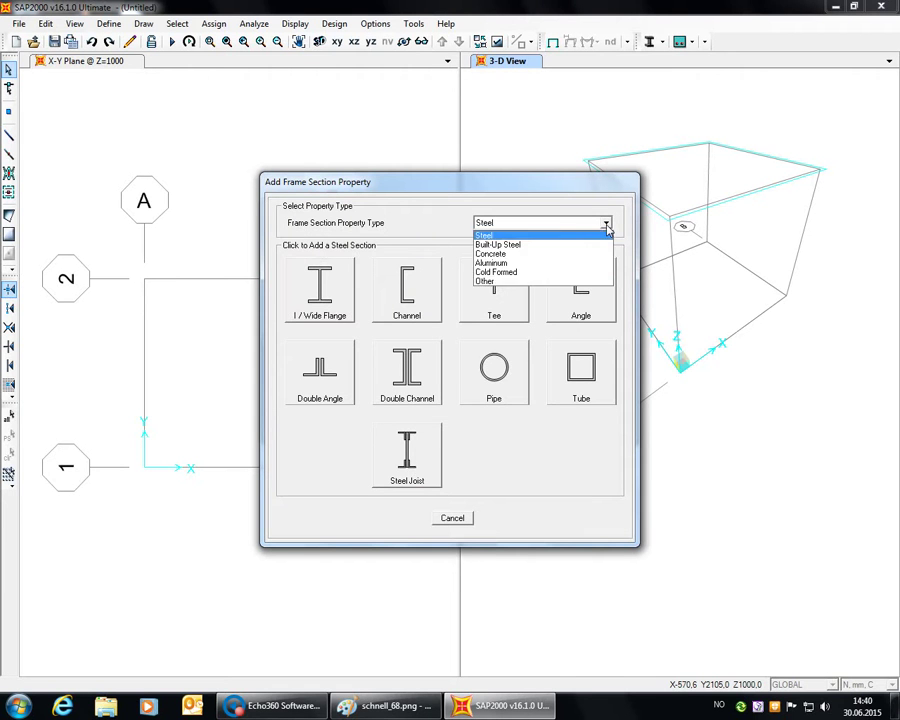
{"action": "left_click", "coordinate": [491, 283]}
{"action": "left_click", "coordinate": [412, 288]}
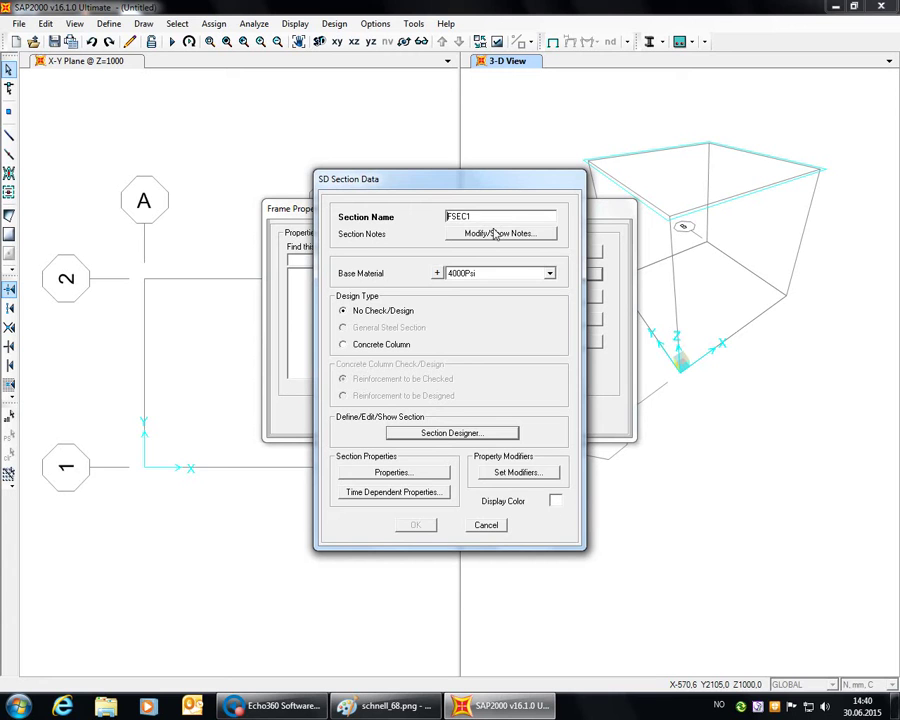
- Name the section schnell_68 and set its base material to S355
{"action": "type", "text": "schnell_68"}
{"action": "key", "text": "Delete"}
{"action": "key", "text": "Delete"}
{"action": "key", "text": "Delete"}
{"action": "key", "text": "Delete"}
{"action": "left_click", "coordinate": [549, 273]}
{"action": "left_click", "coordinate": [481, 304]}
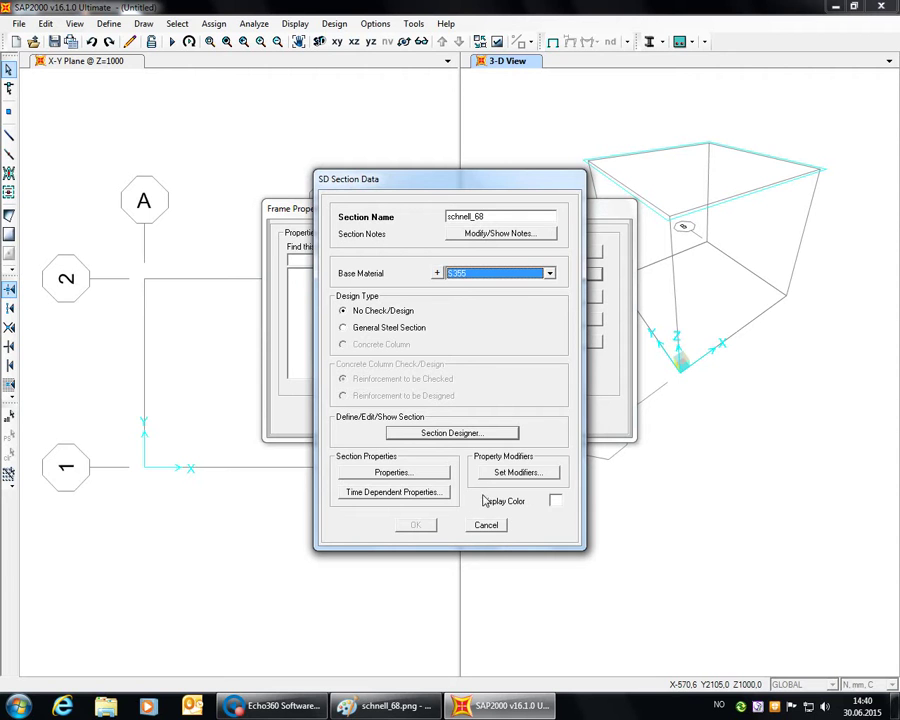
- Open the section in Section Designer and place a solid rectangle centred on the origin
{"action": "left_click", "coordinate": [443, 434]}
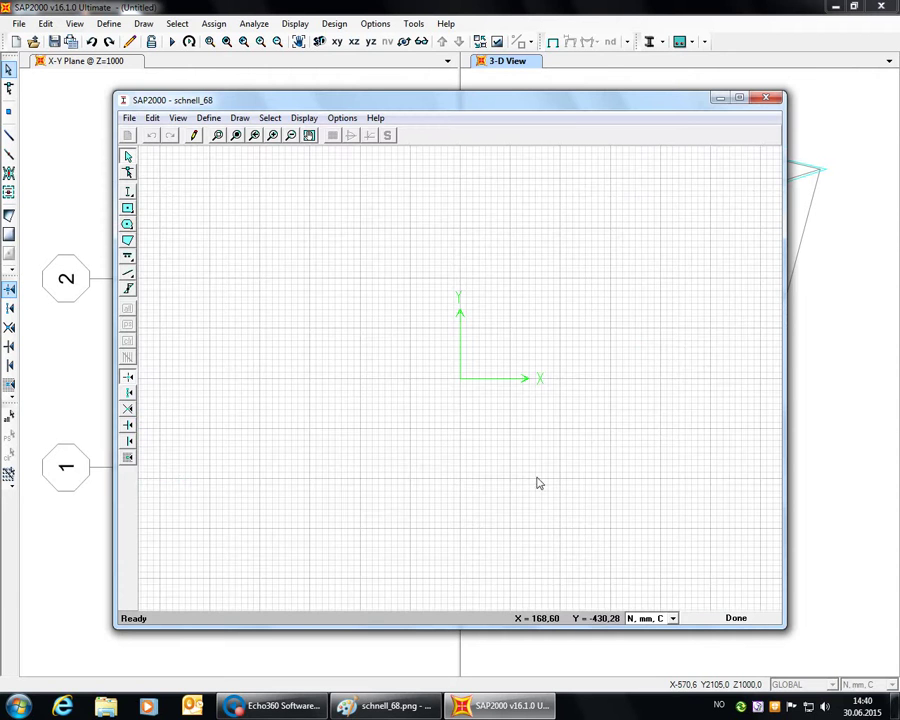
{"action": "left_click", "coordinate": [127, 207]}
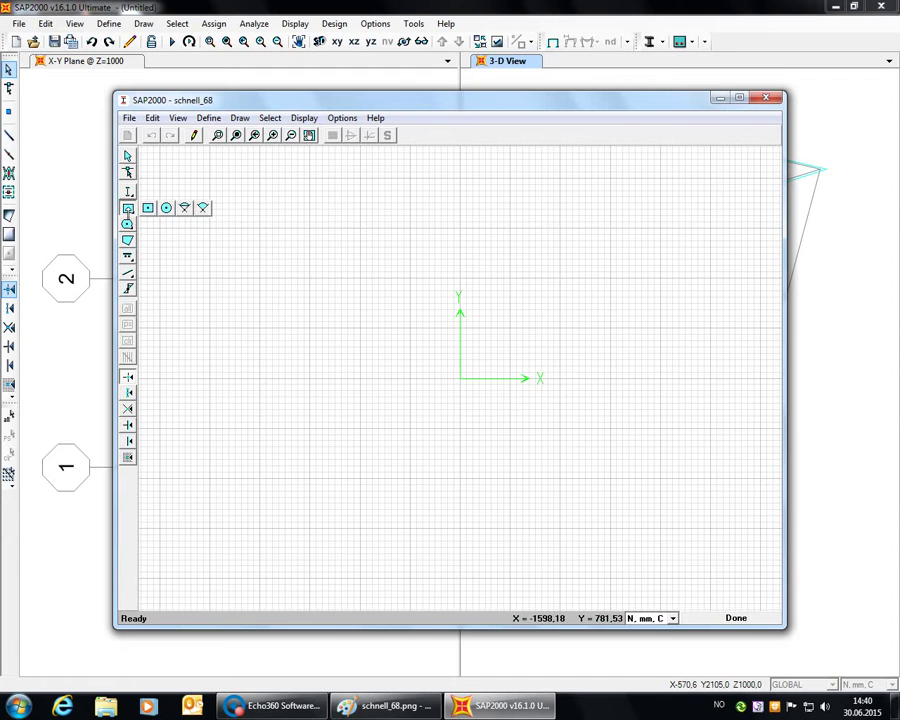
{"action": "left_click", "coordinate": [148, 207]}
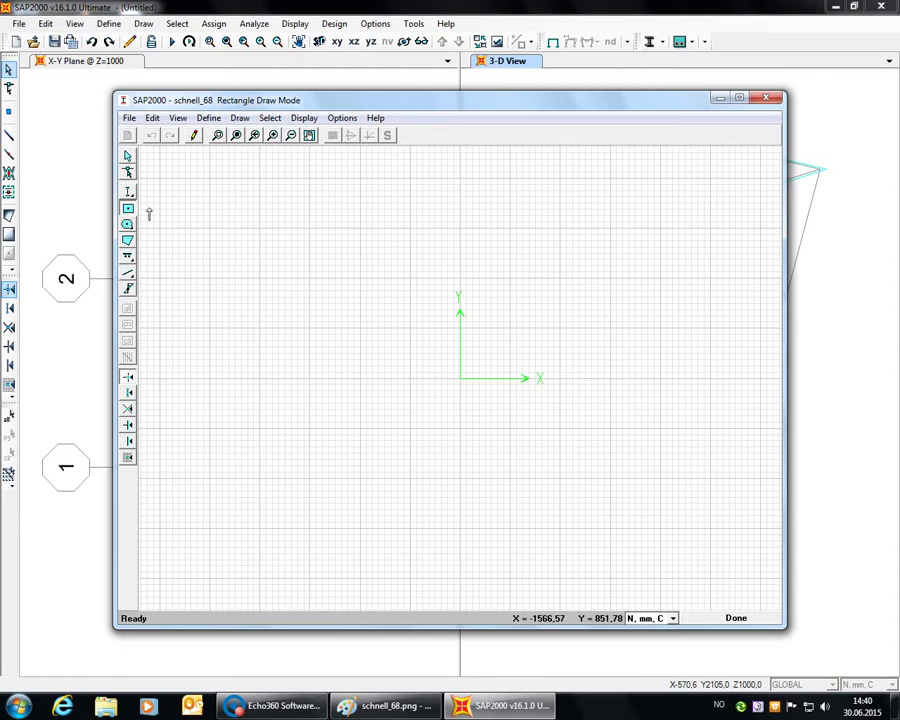
{"action": "left_click", "coordinate": [460, 379]}
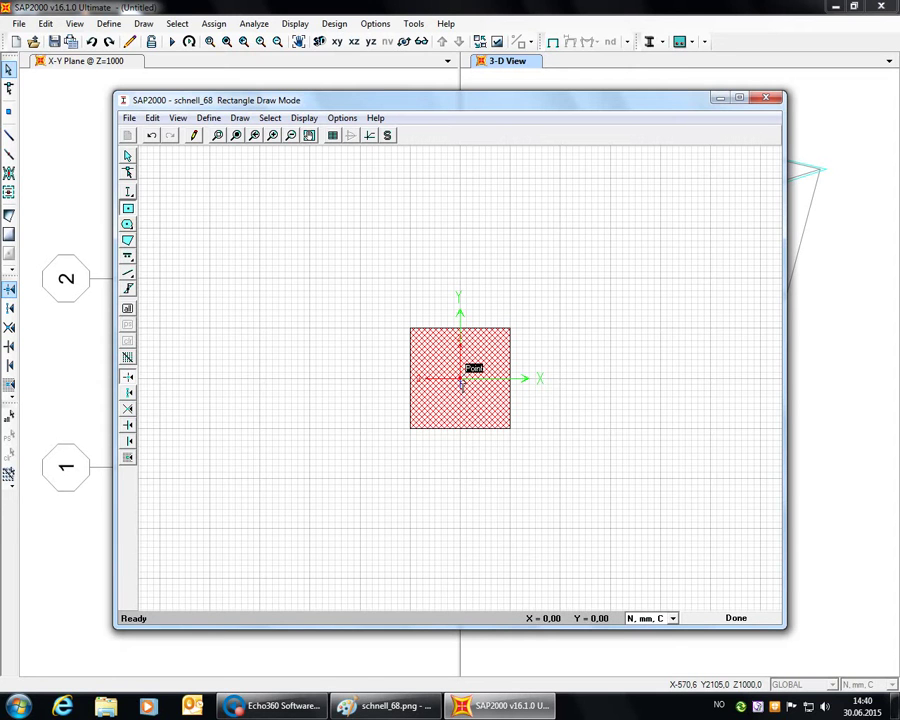
- Set the rectangle at the origin to material S355, height 100 mm and width 10 mm
{"action": "right_click", "coordinate": [478, 365]}
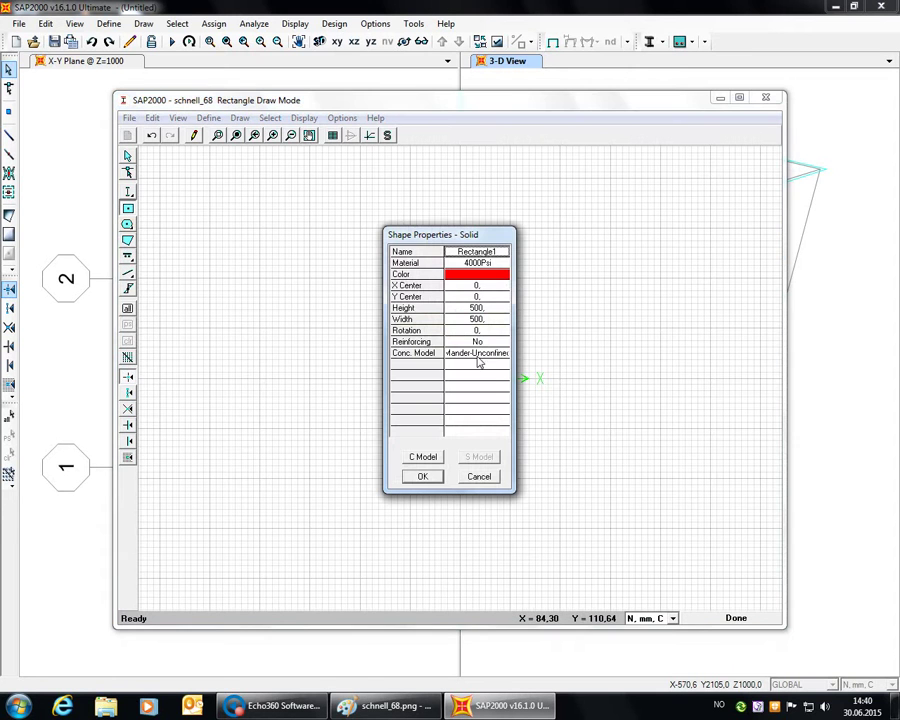
{"action": "left_click", "coordinate": [495, 263]}
{"action": "left_click", "coordinate": [503, 265]}
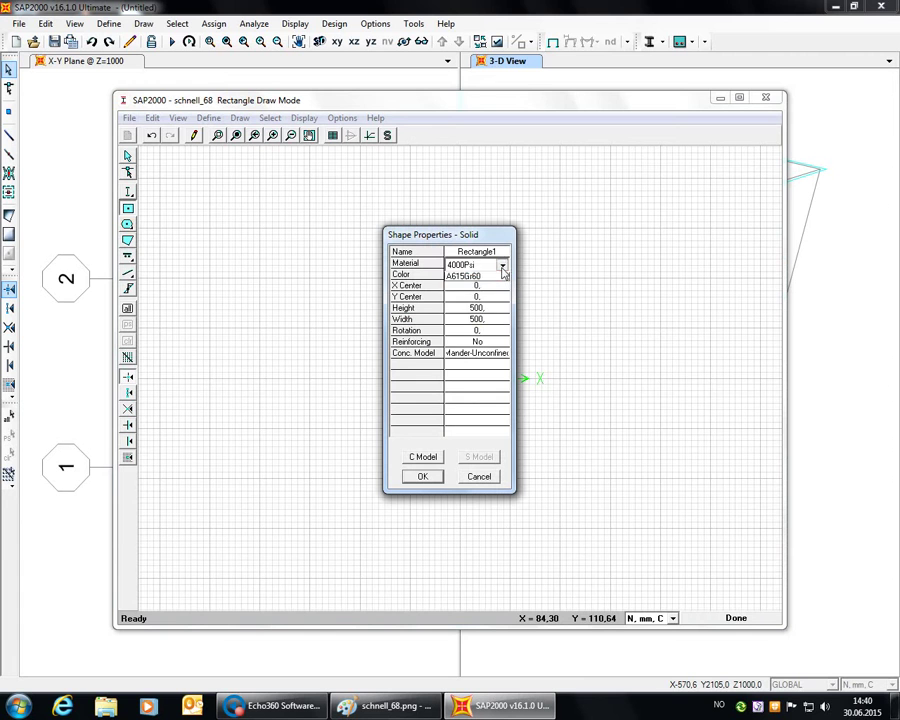
{"action": "left_click", "coordinate": [464, 306]}
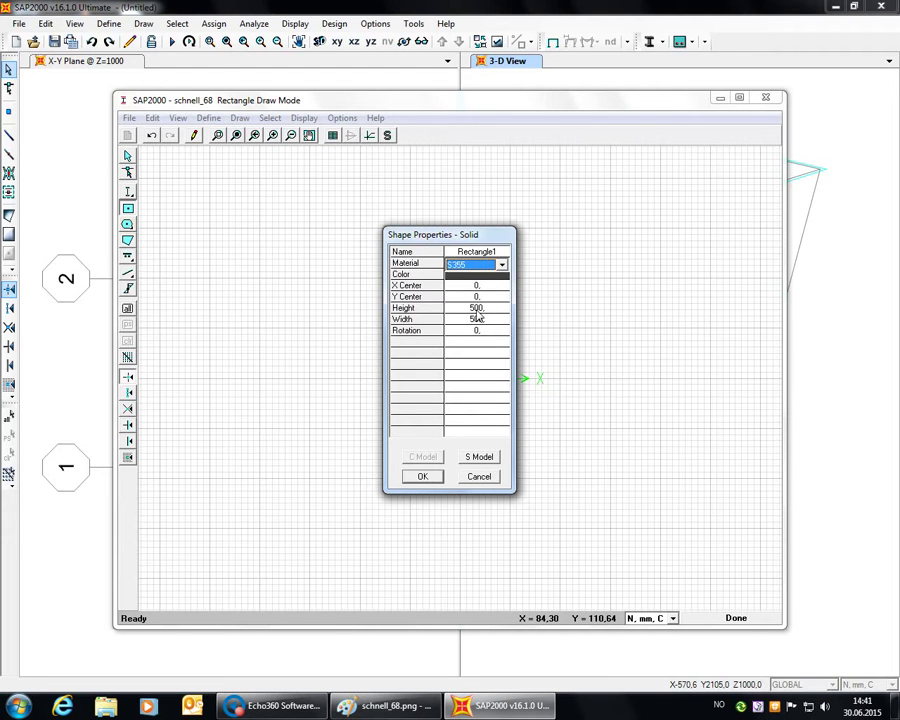
{"action": "left_click", "coordinate": [477, 308]}
{"action": "type", "text": "100"}
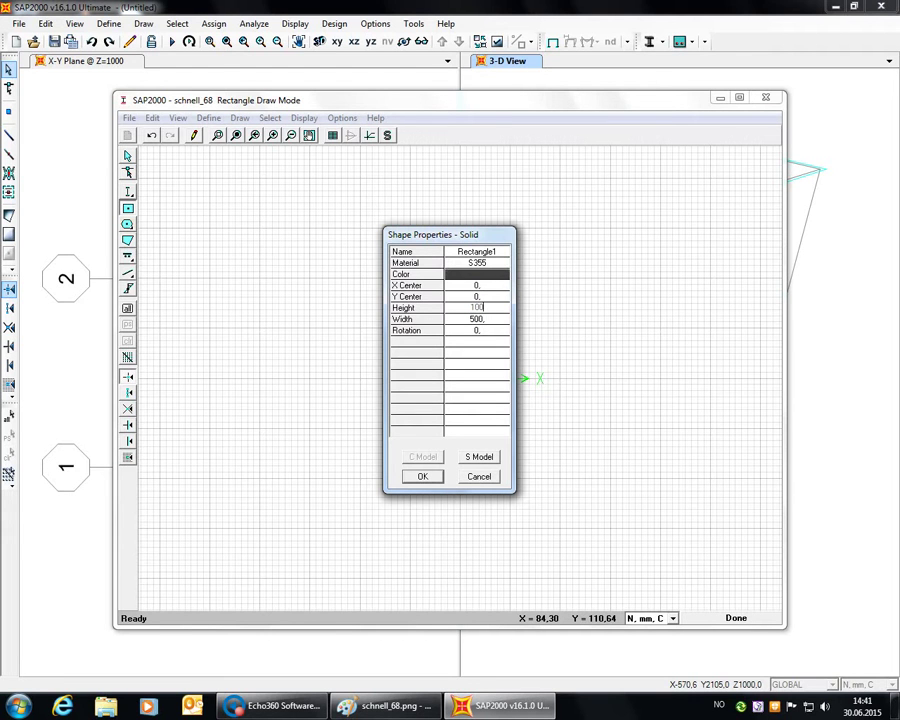
{"action": "left_click", "coordinate": [480, 319]}
{"action": "type", "text": "10"}
{"action": "left_click", "coordinate": [420, 476]}
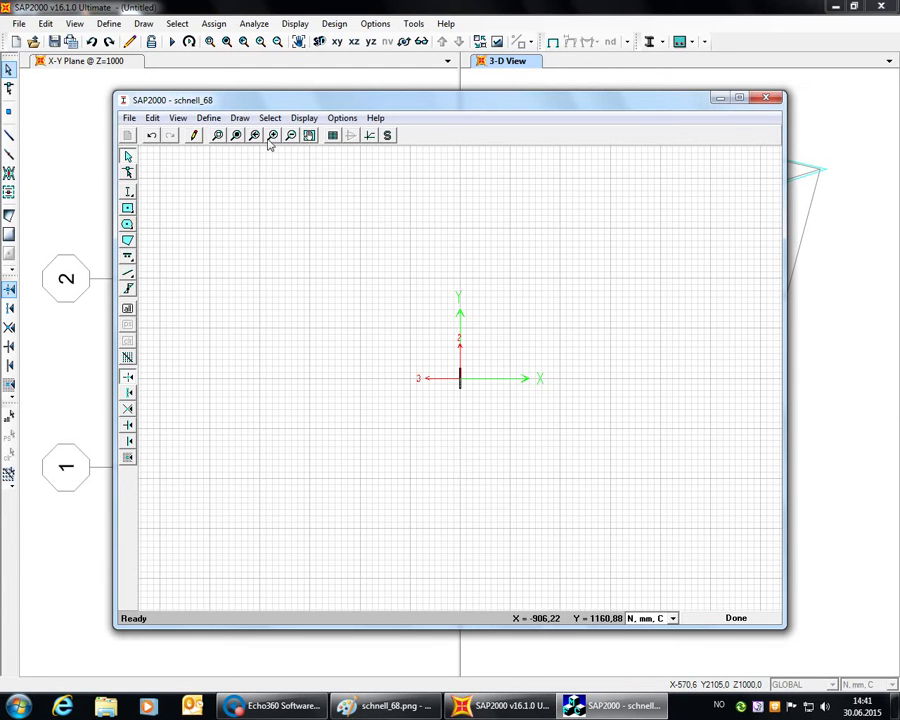
- Place a second solid rectangle in the section, centred at about X -84 mm, Y 212 mm
{"action": "left_click", "coordinate": [217, 135]}
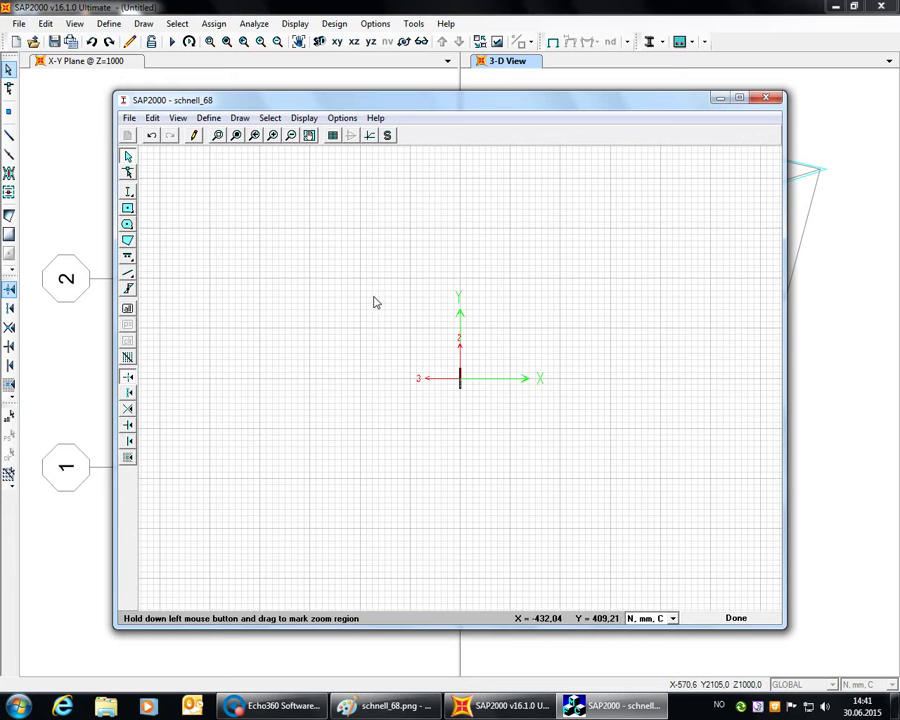
{"action": "left_click_drag", "start_coordinate": [375, 302], "coordinate": [548, 461]}
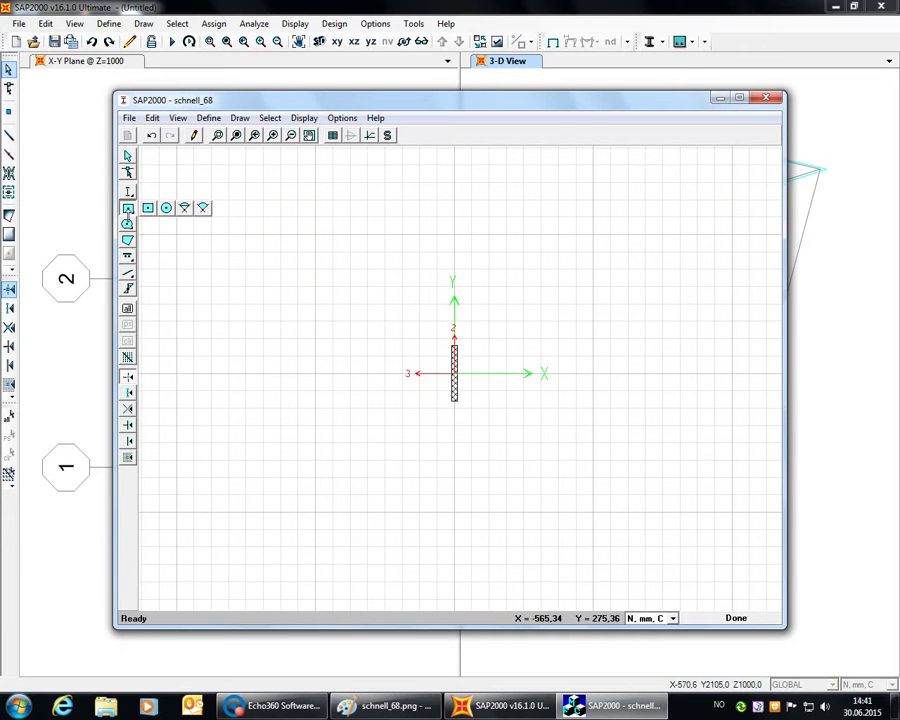
{"action": "left_click", "coordinate": [148, 207]}
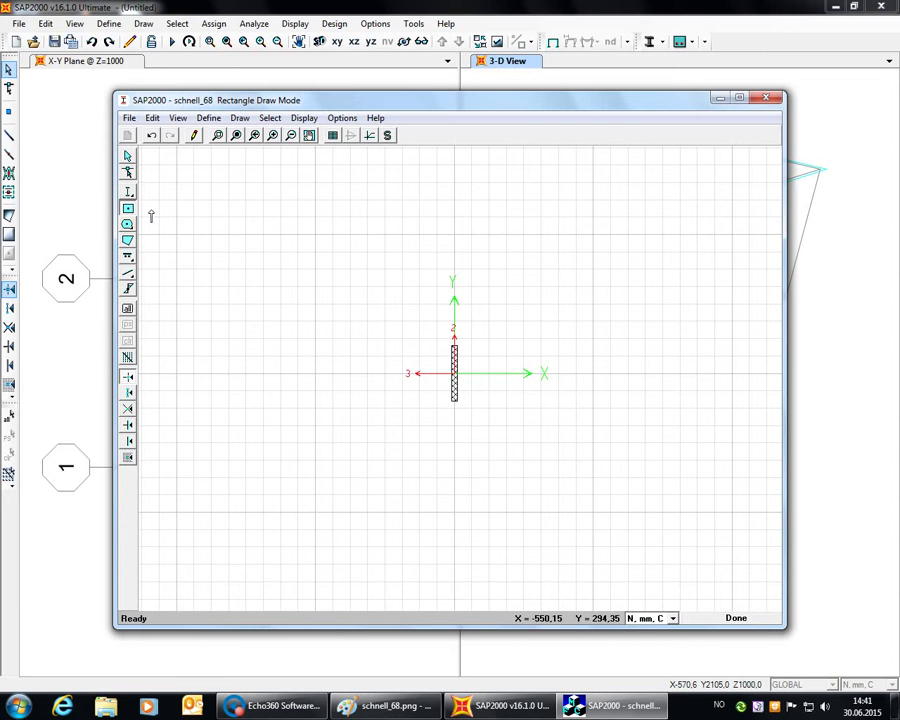
{"action": "left_click", "coordinate": [409, 257]}
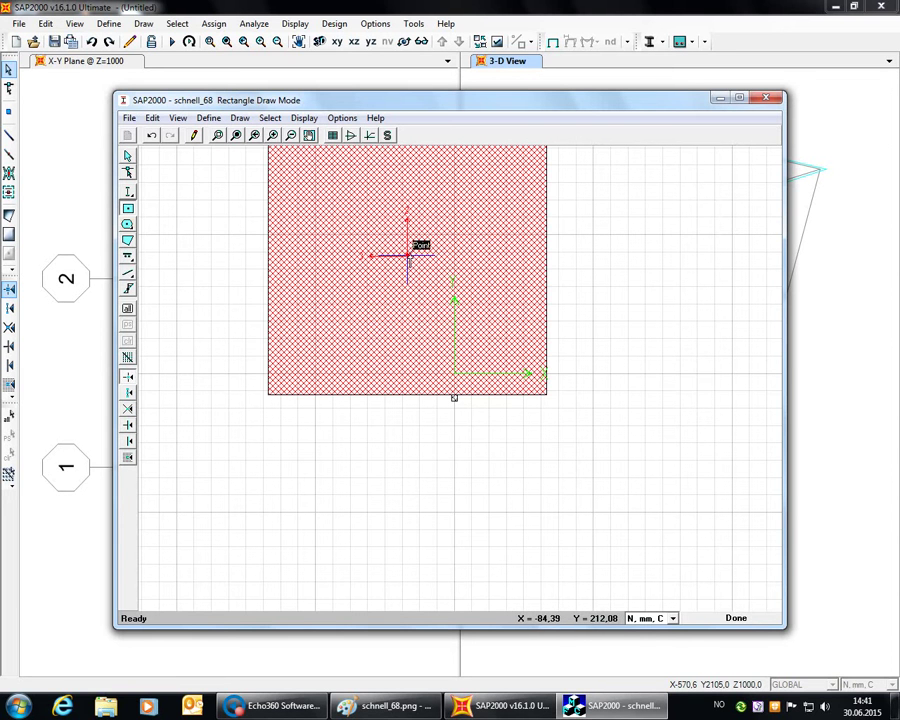
- Set the second rectangle's material to S355 and its centre to X 45 mm, Y 55 mm
{"action": "right_click", "coordinate": [409, 255]}
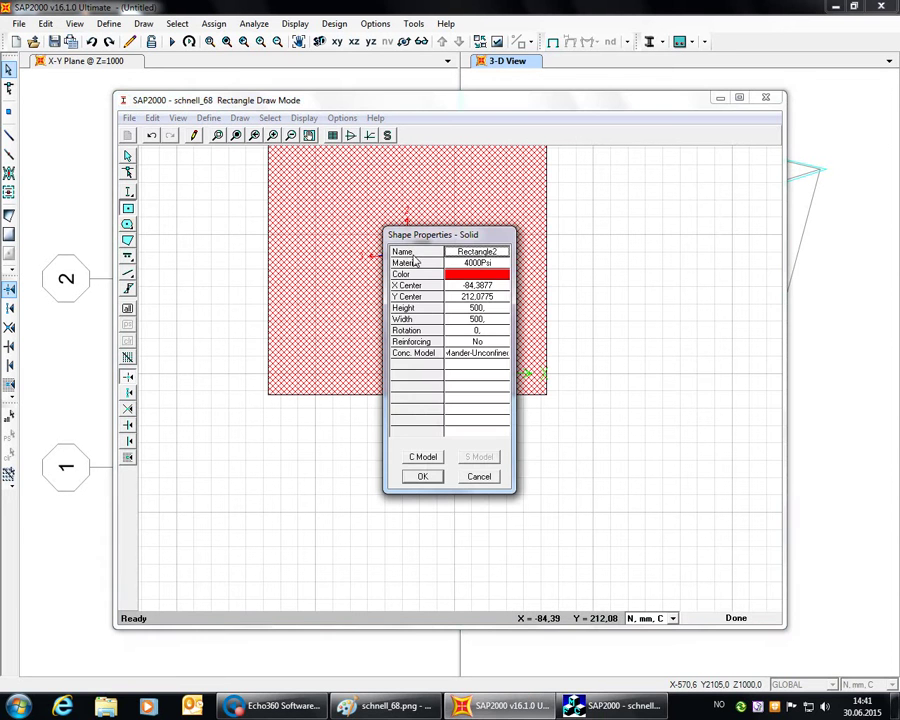
{"action": "left_click", "coordinate": [492, 264]}
{"action": "left_click", "coordinate": [501, 264]}
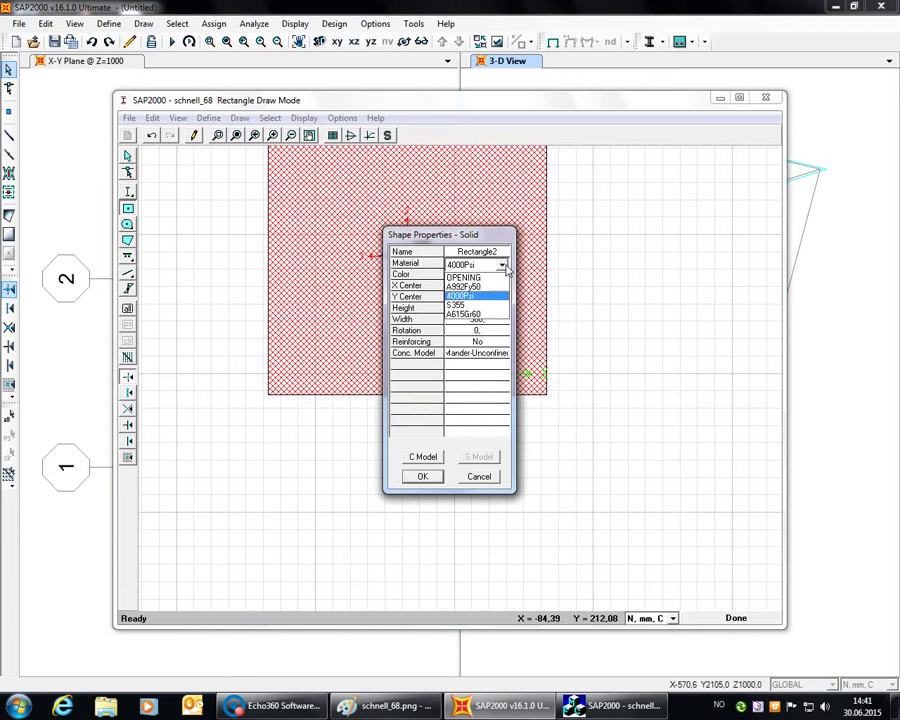
{"action": "left_click", "coordinate": [466, 305]}
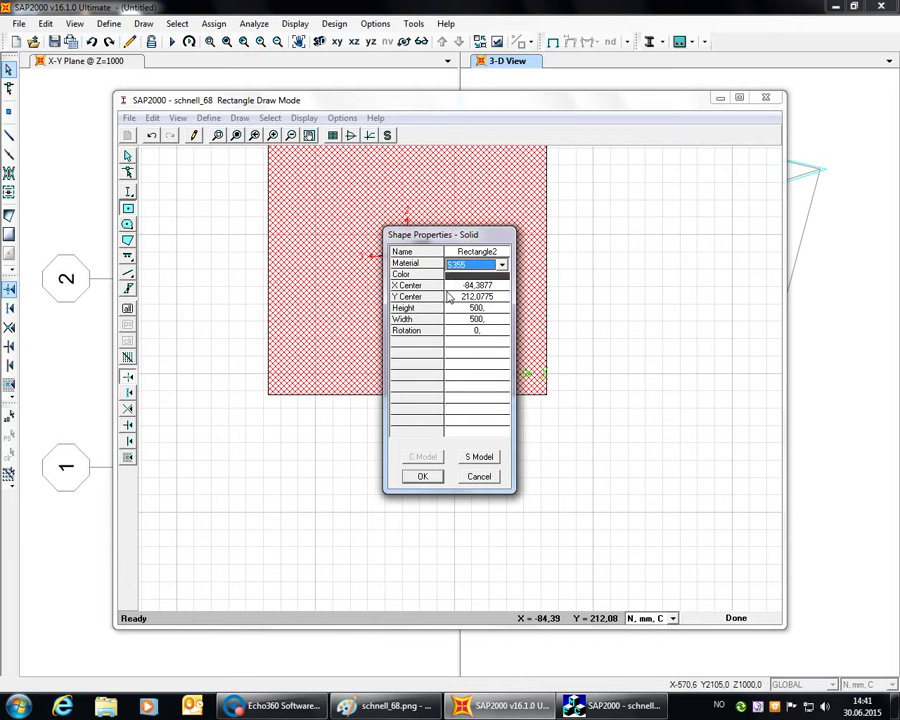
{"action": "left_click", "coordinate": [472, 287]}
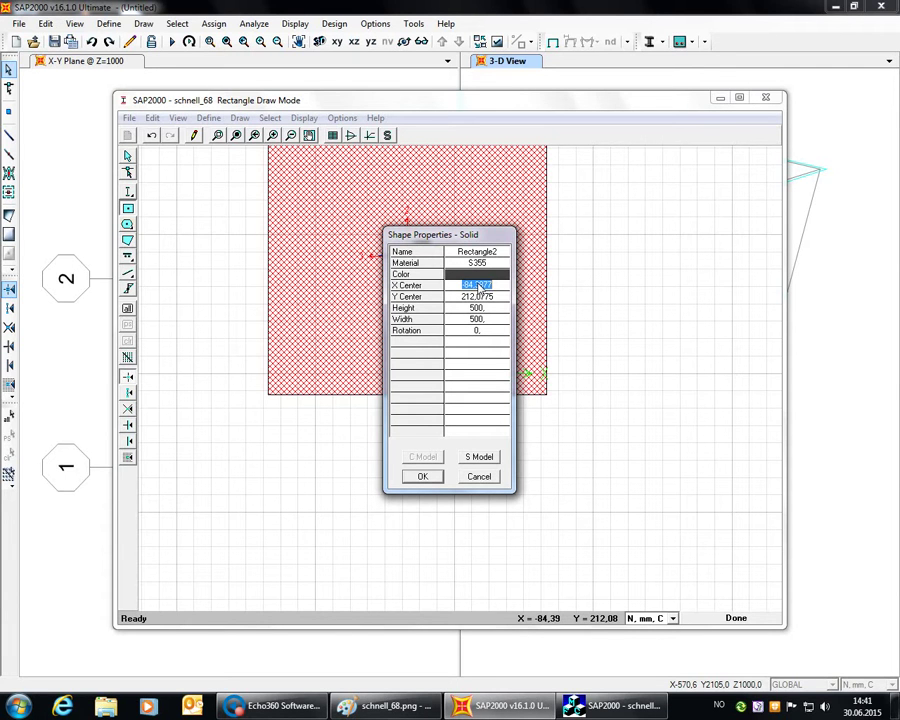
{"action": "type", "text": "45"}
{"action": "key", "text": "Return"}
{"action": "type", "text": "0"}
{"action": "key", "text": "Return"}
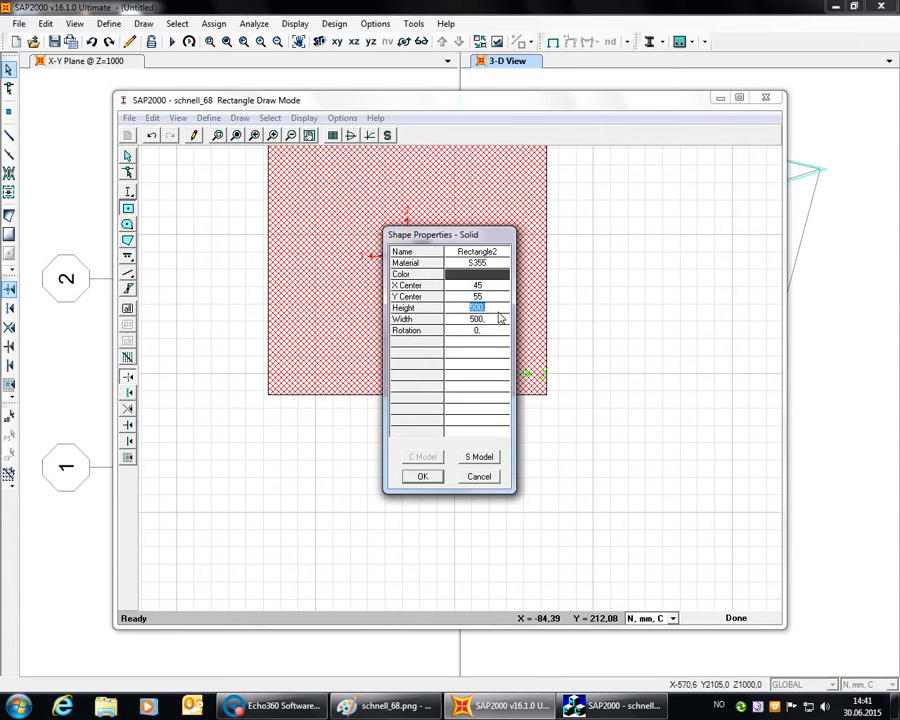
- Set the second rectangle's height to 10 mm and width to 100 mm, forming the upper flange
{"action": "type", "text": "10"}
{"action": "key", "text": "Return"}
{"action": "type", "text": "100"}
{"action": "left_click", "coordinate": [422, 476]}
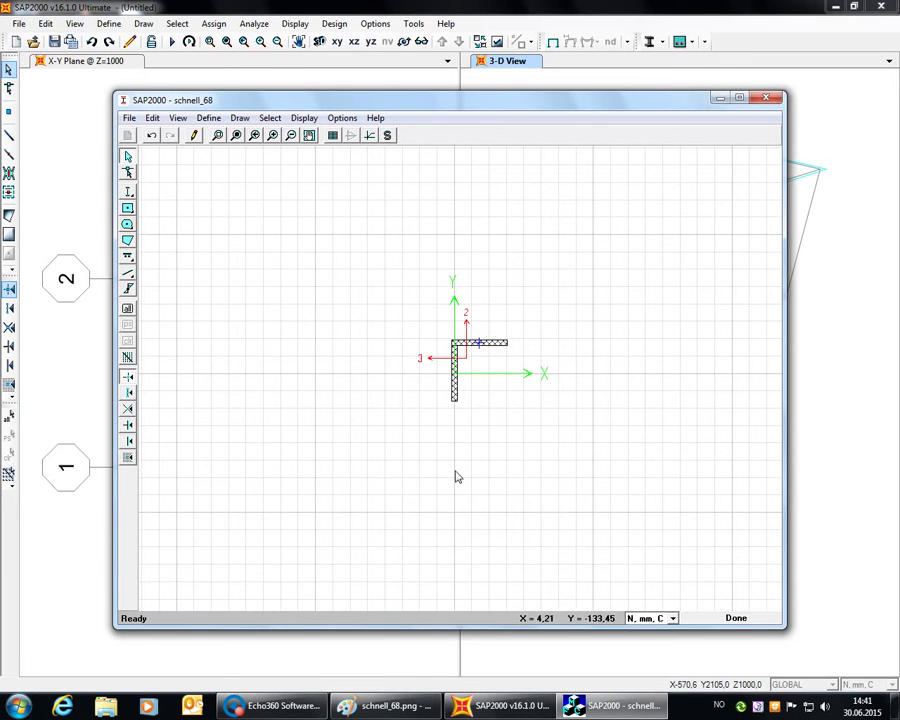
- Place a third solid rectangle centred at about X -329 mm, Y 173 mm and set its material to S355
{"action": "left_click", "coordinate": [127, 207]}
{"action": "left_click", "coordinate": [148, 208]}
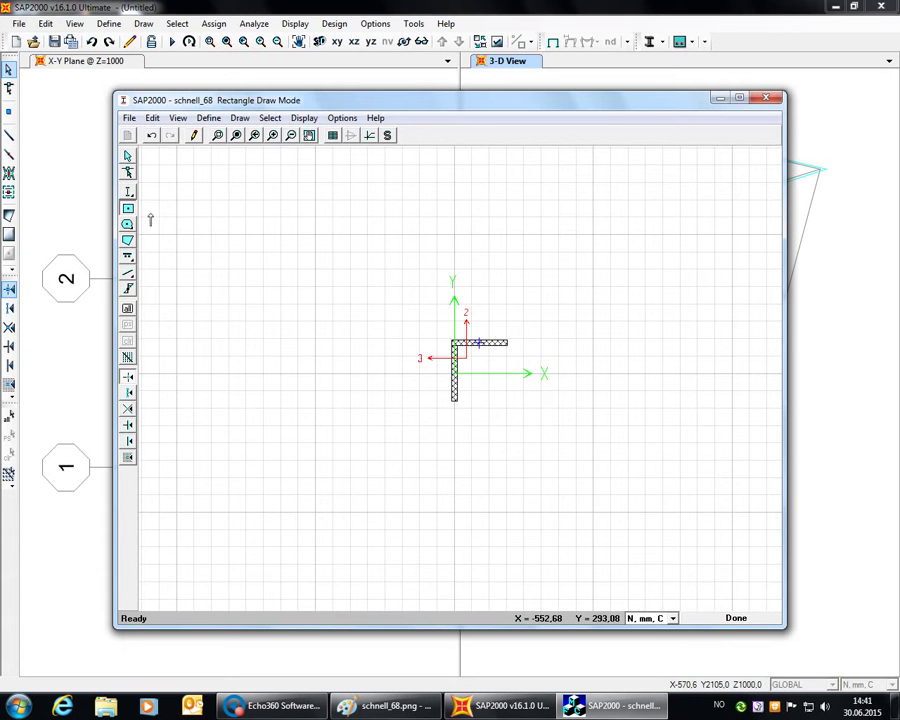
{"action": "left_click", "coordinate": [274, 281]}
{"action": "right_click", "coordinate": [294, 304]}
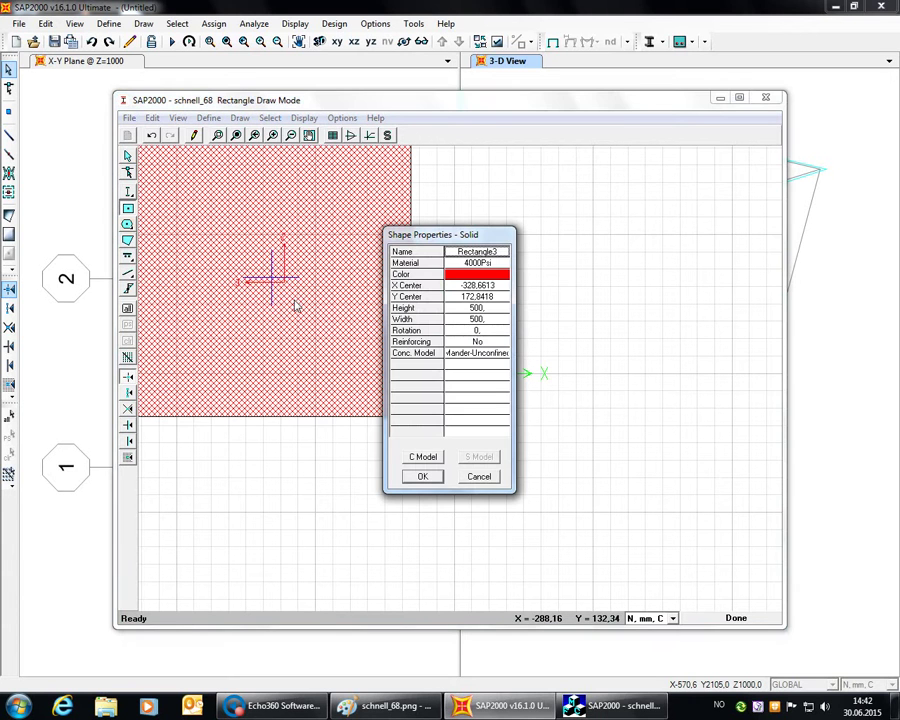
{"action": "left_click", "coordinate": [504, 266]}
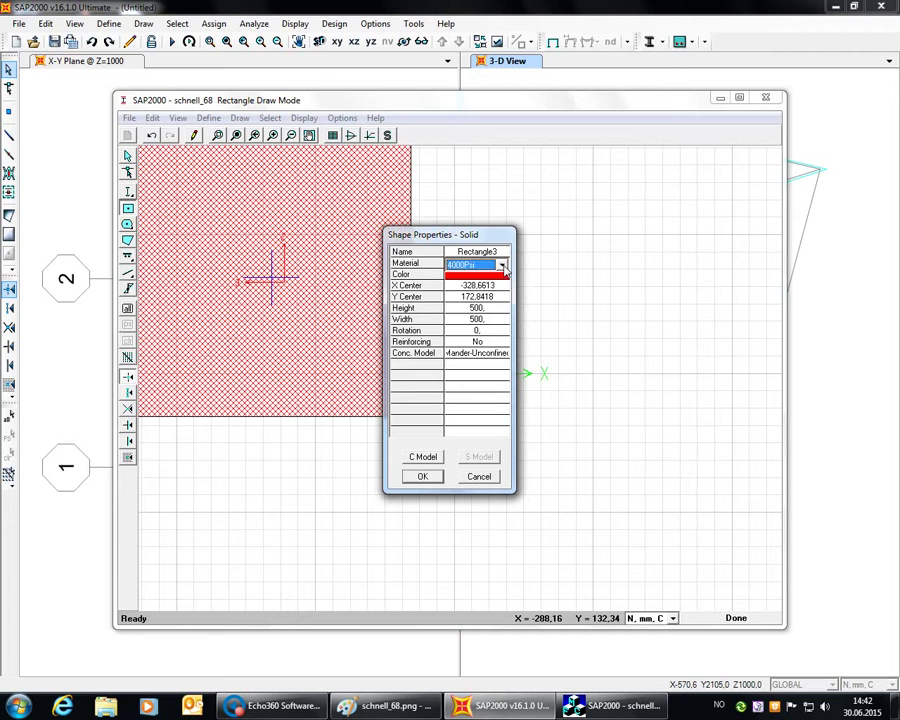
{"action": "left_click", "coordinate": [502, 265]}
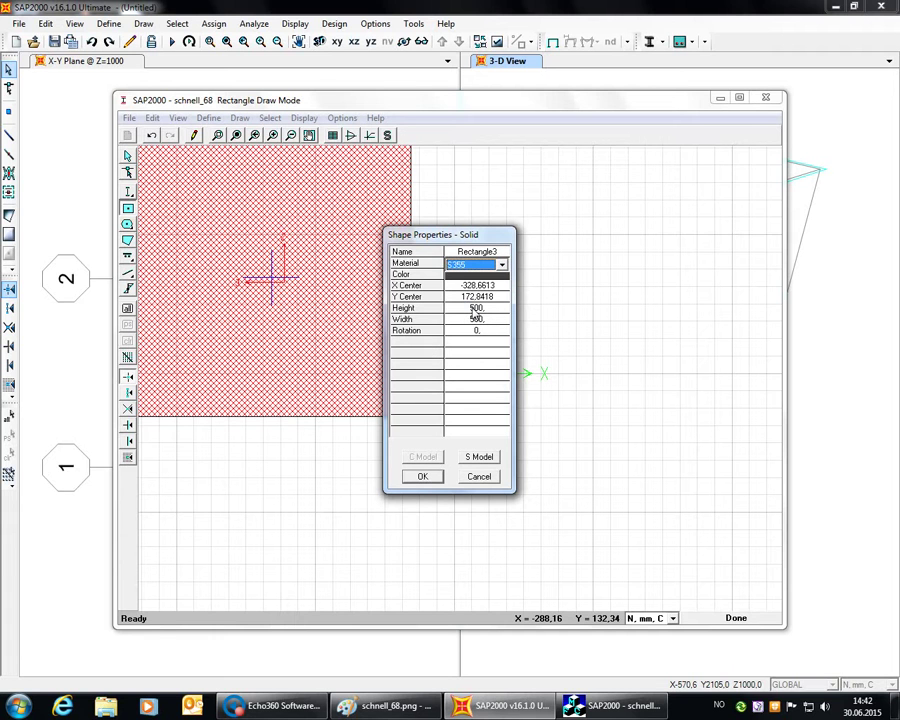
- Centre the third rectangle at X 0, Y -100 mm and set its height to 100 mm and width to 10 mm
{"action": "left_click", "coordinate": [476, 309]}
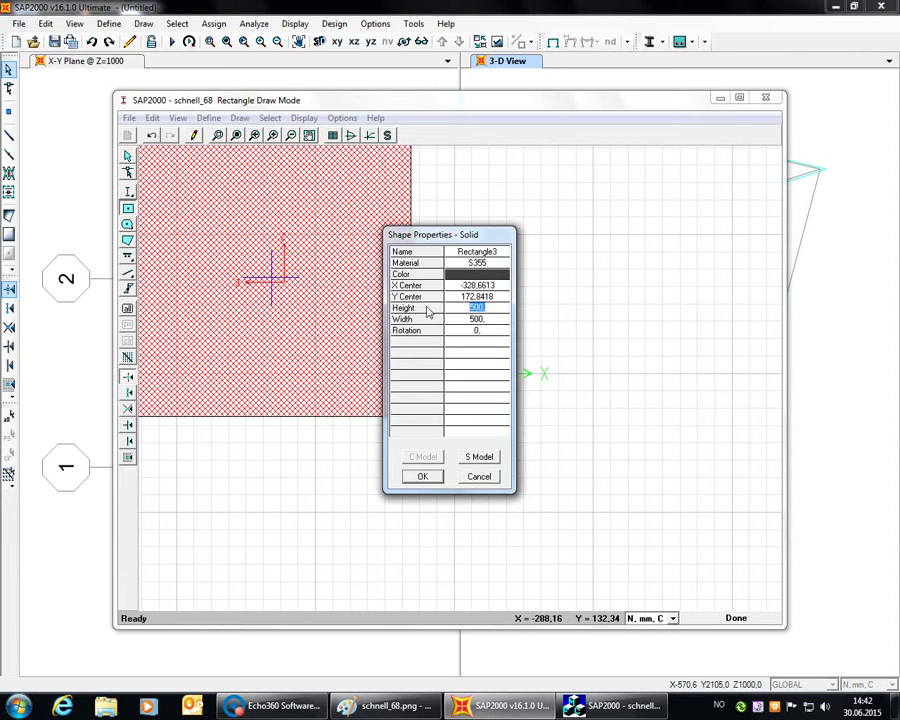
{"action": "left_click", "coordinate": [477, 285]}
{"action": "key", "text": "BackSpace"}
{"action": "type", "text": "0"}
{"action": "key", "text": "Return"}
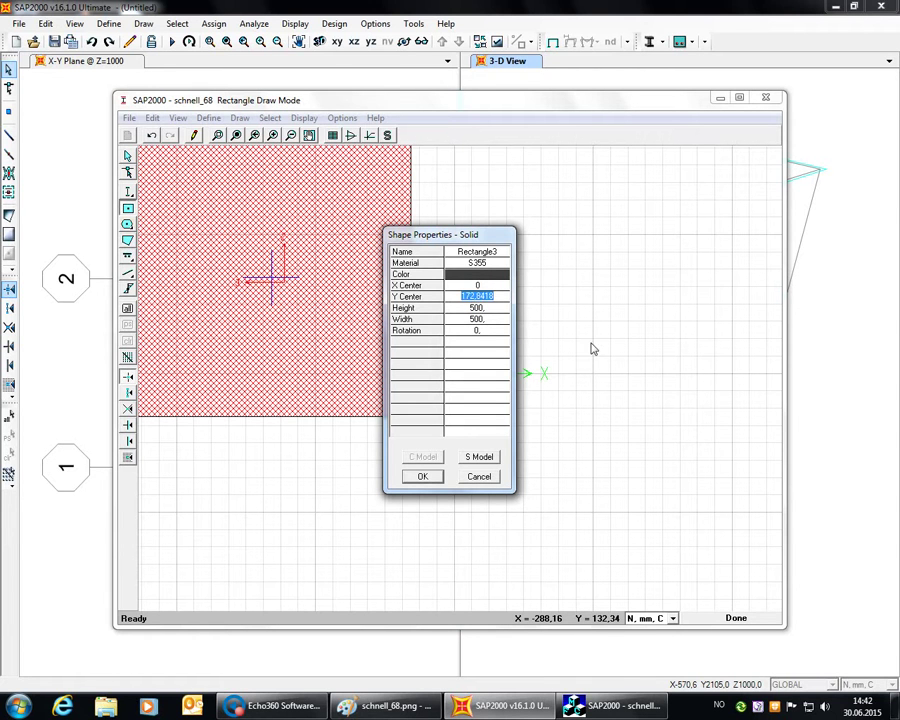
{"action": "key", "text": "BackSpace"}
{"action": "type", "text": "-100"}
{"action": "key", "text": "Return"}
{"action": "type", "text": "10"}
{"action": "key", "text": "Return"}
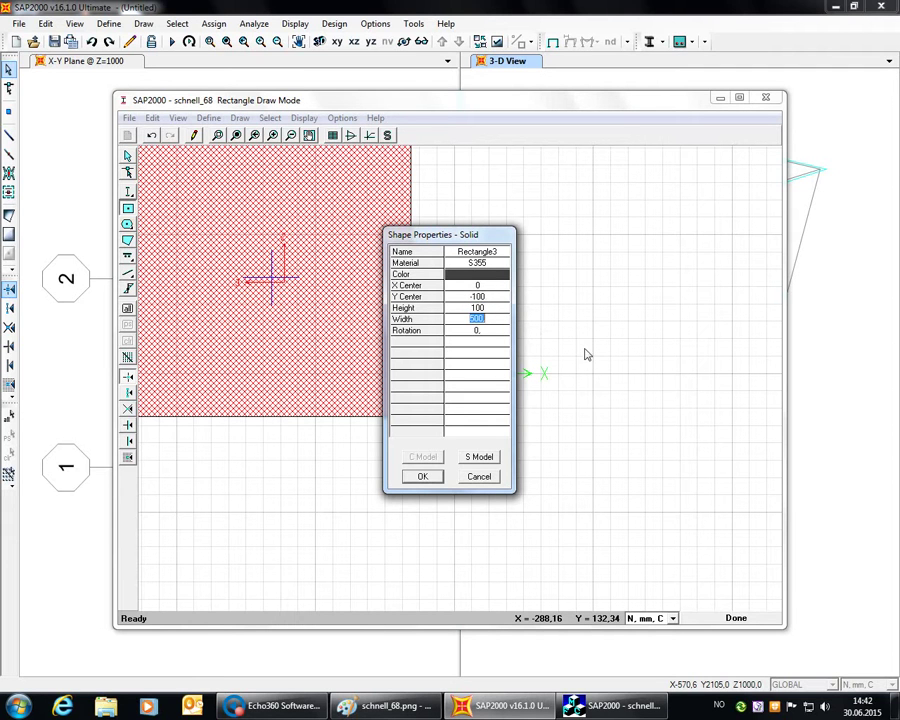
{"action": "type", "text": "10"}
{"action": "left_click", "coordinate": [422, 476]}
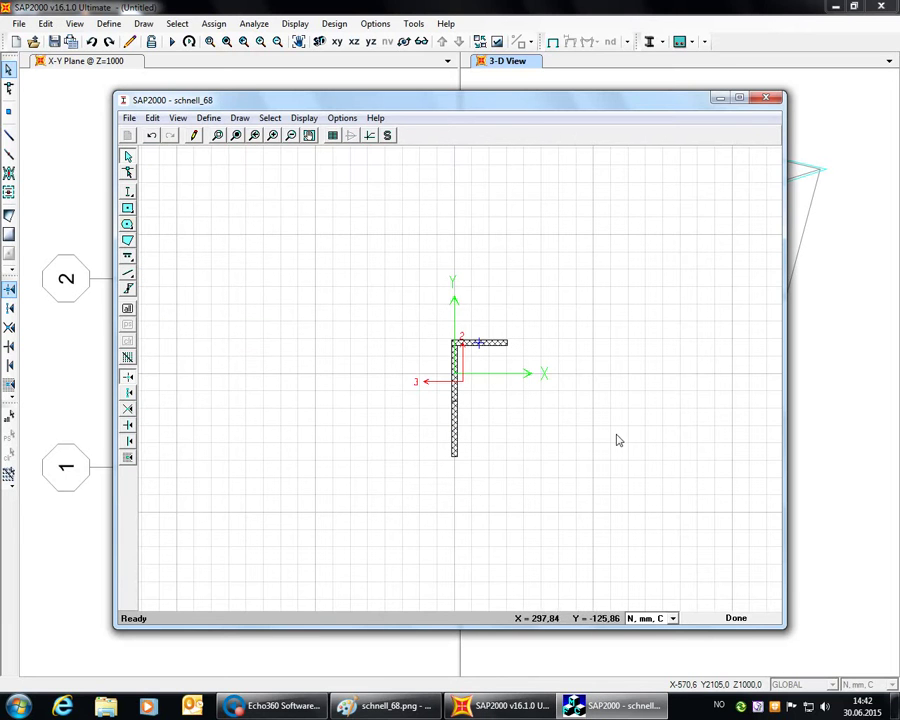
- Place a fourth solid rectangle centred at about X -243 mm, Y 159 mm and set its material to S355
{"action": "left_click", "coordinate": [128, 209]}
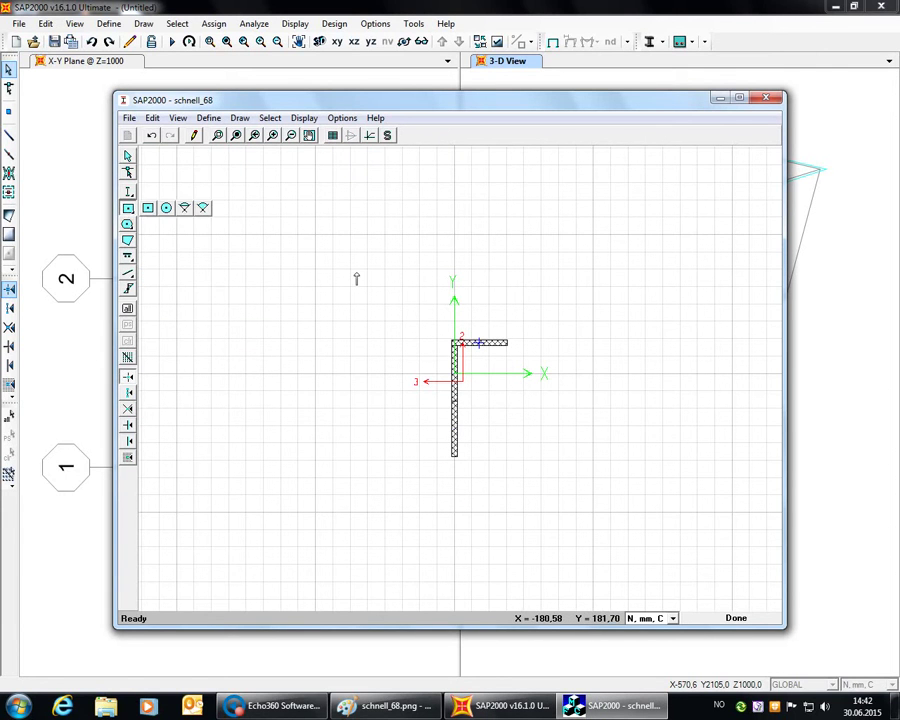
{"action": "left_click", "coordinate": [148, 207]}
{"action": "left_click", "coordinate": [320, 286]}
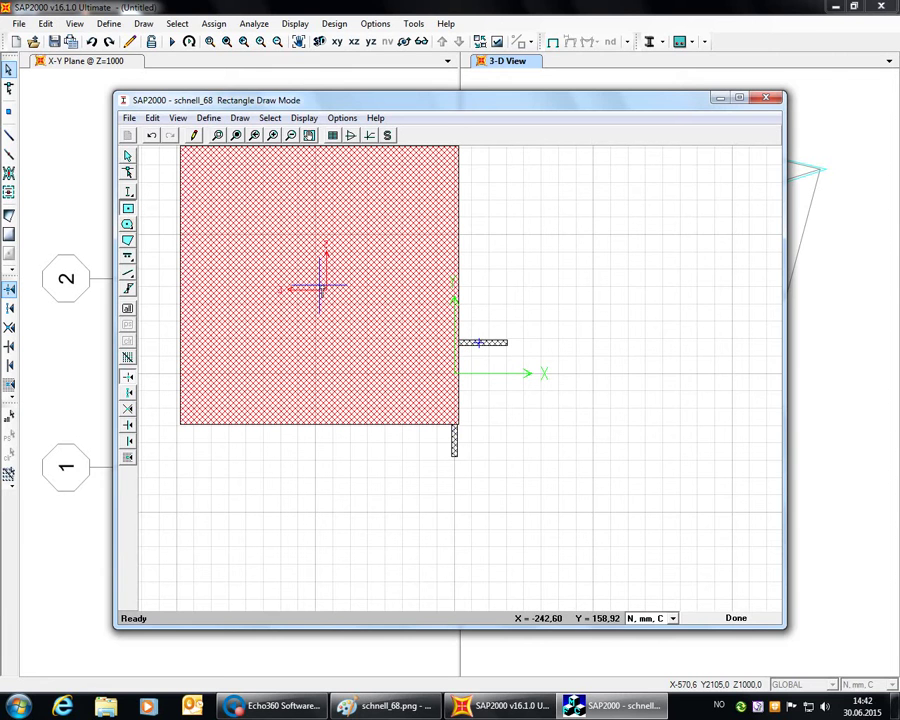
{"action": "right_click", "coordinate": [377, 286]}
{"action": "left_click", "coordinate": [511, 263]}
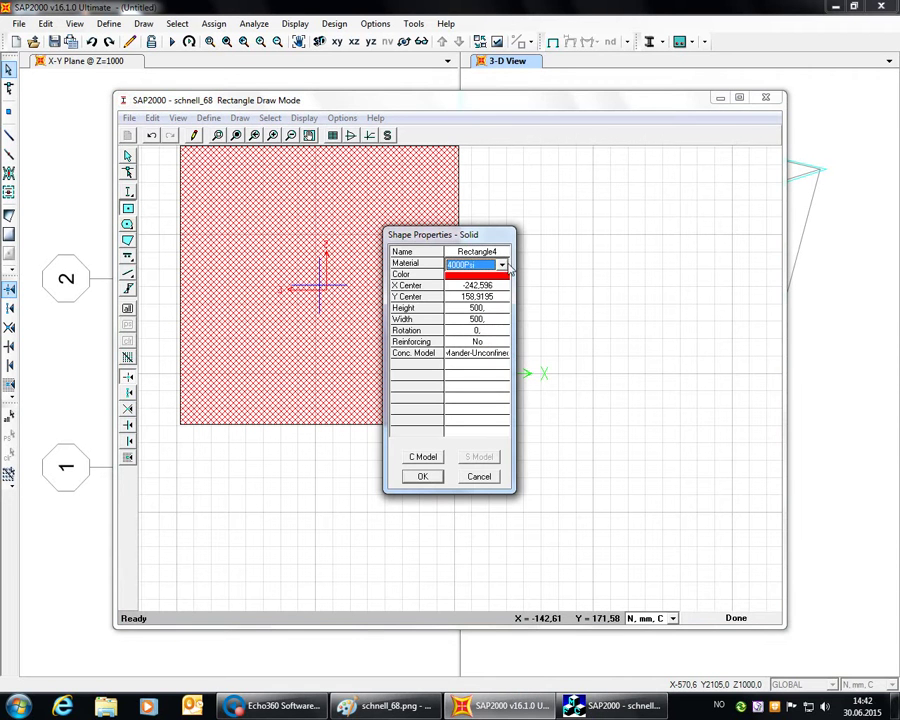
{"action": "left_click", "coordinate": [502, 264]}
{"action": "left_click", "coordinate": [463, 310]}
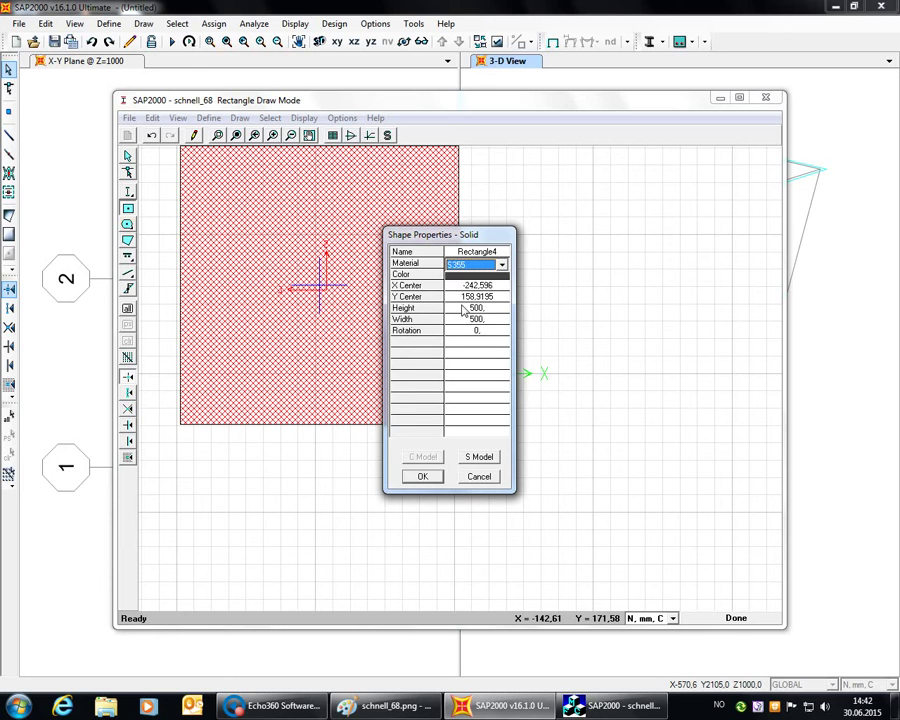
- Centre the fourth rectangle at X -45 mm, Y -155 mm and set its height to 10 mm and width to 100 mm
{"action": "left_click", "coordinate": [478, 287]}
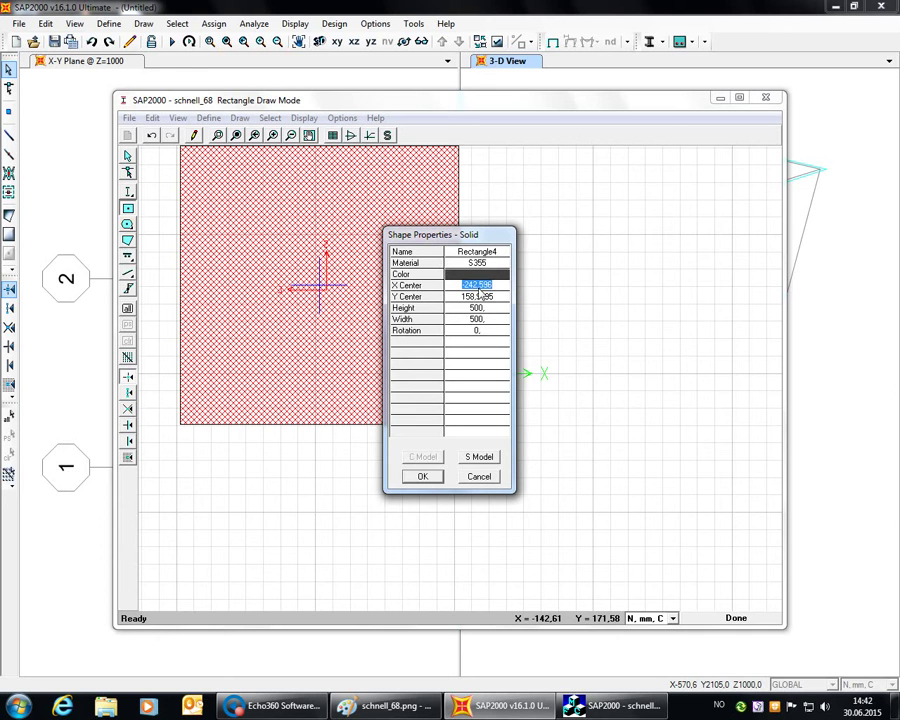
{"action": "key", "text": "BackSpace"}
{"action": "type", "text": "-45"}
{"action": "key", "text": "Return"}
{"action": "key", "text": "BackSpace"}
{"action": "type", "text": "-155"}
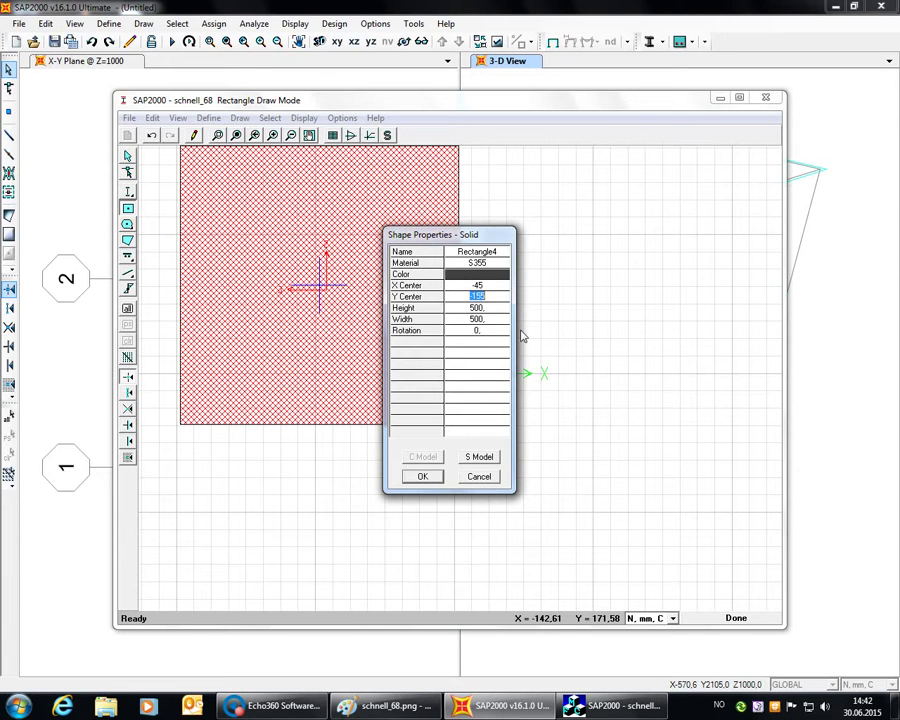
{"action": "key", "text": "Return"}
{"action": "type", "text": "10"}
{"action": "key", "text": "Return"}
{"action": "type", "text": "100"}
{"action": "left_click", "coordinate": [422, 478]}
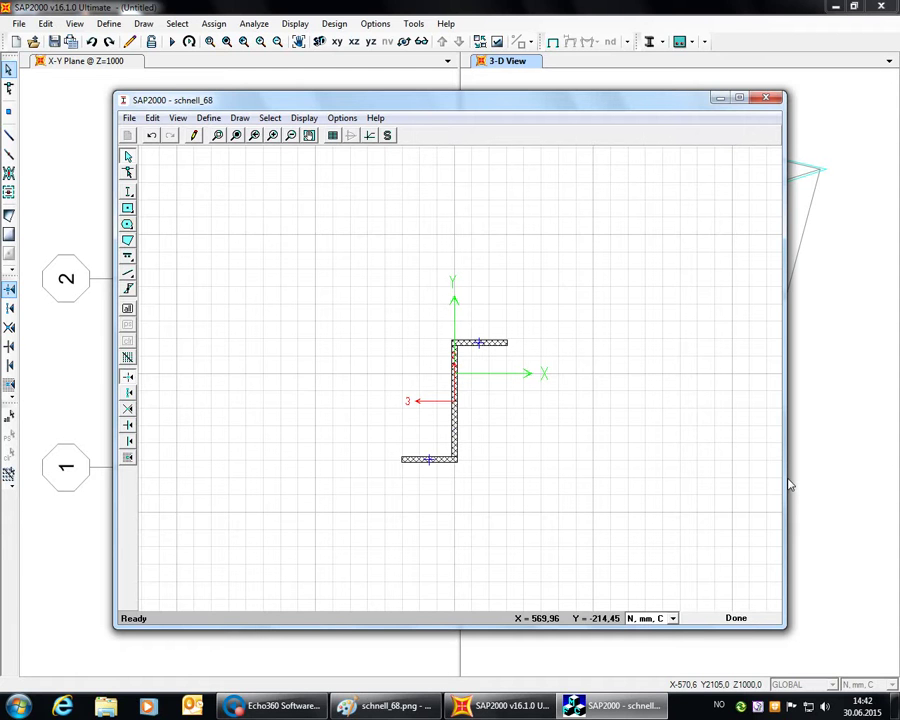
- Finish the section drawing, review the calculated properties of schnell_68, and accept the section definition
{"action": "left_click", "coordinate": [735, 619]}
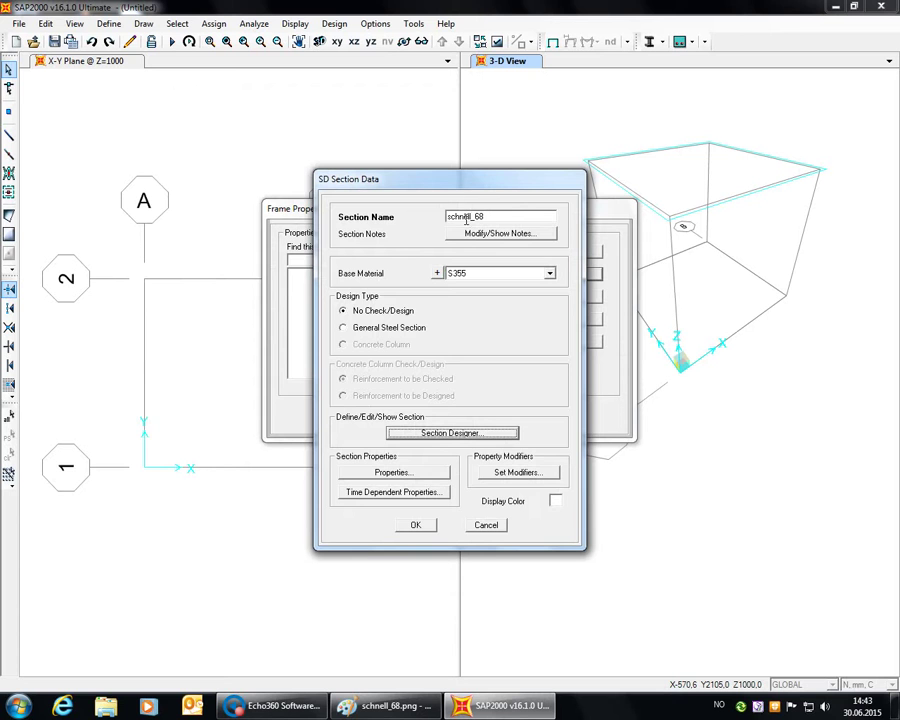
{"action": "left_click", "coordinate": [397, 475]}
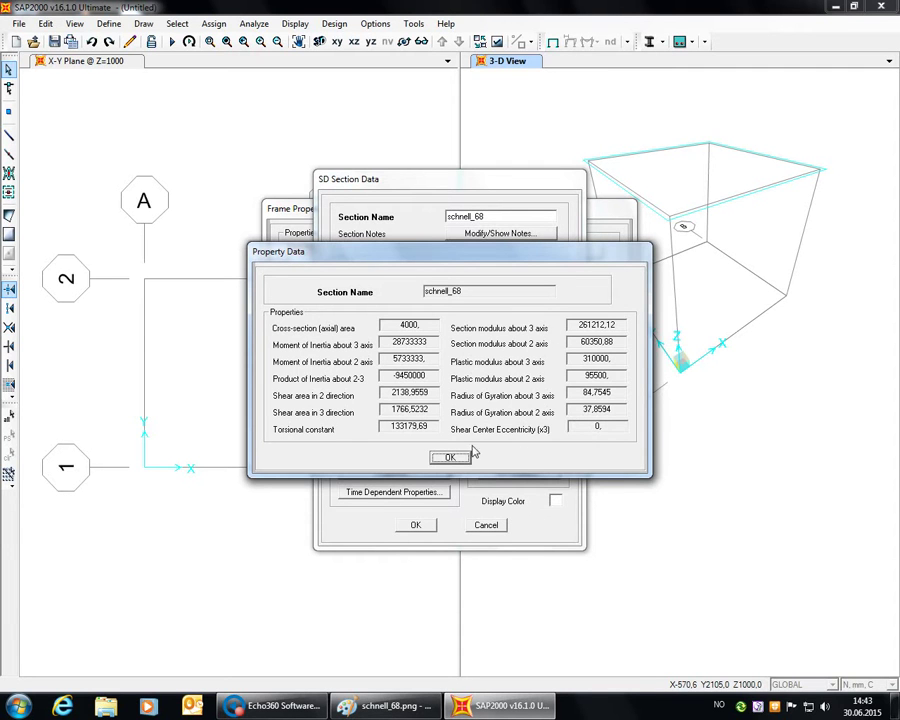
{"action": "left_click", "coordinate": [450, 459]}
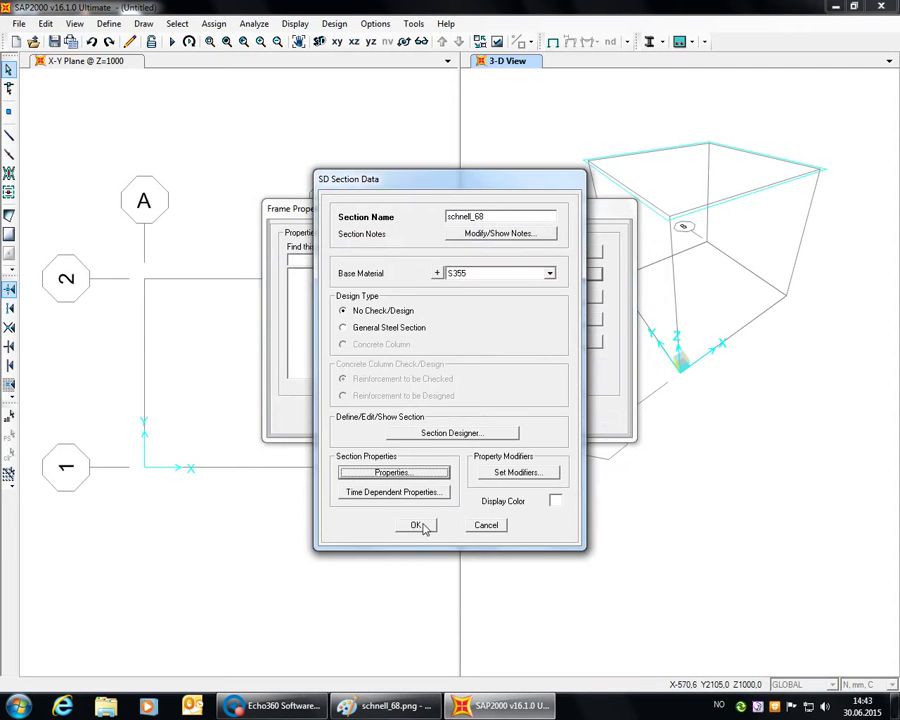
{"action": "left_click", "coordinate": [421, 526]}
{"action": "left_click", "coordinate": [420, 417]}
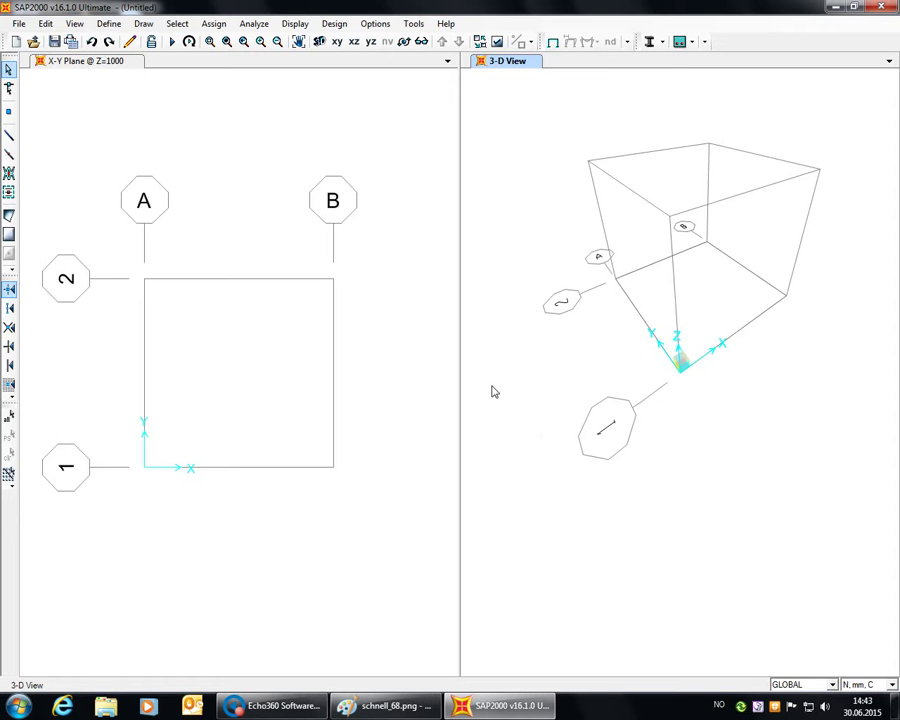
- Draw a straight frame with section schnell_68 along the X axis from the origin to the base corner at grid B-1
{"action": "left_click", "coordinate": [8, 136]}
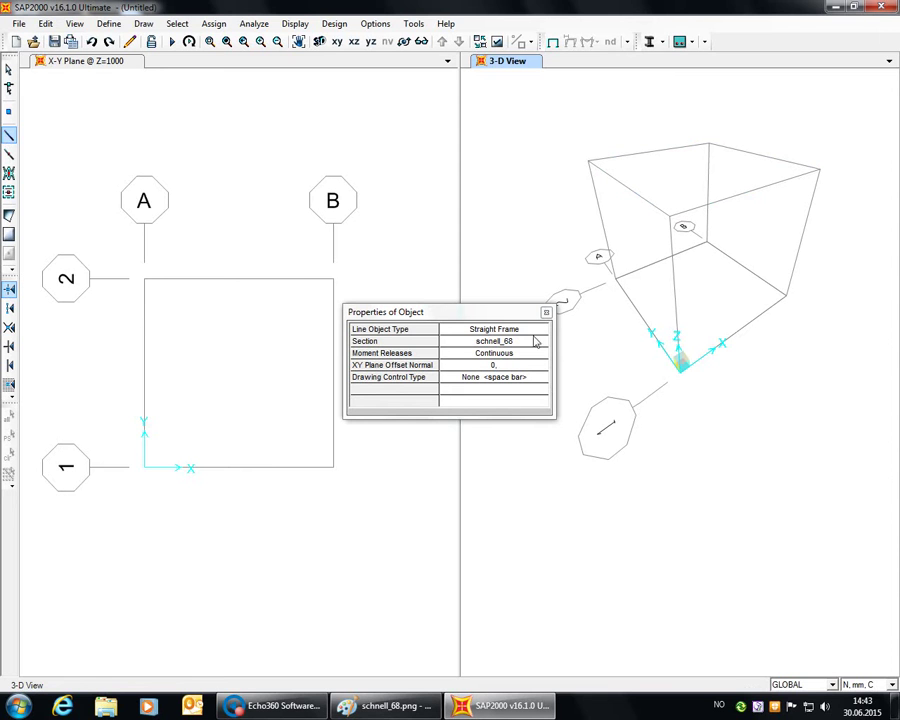
{"action": "left_click", "coordinate": [680, 374]}
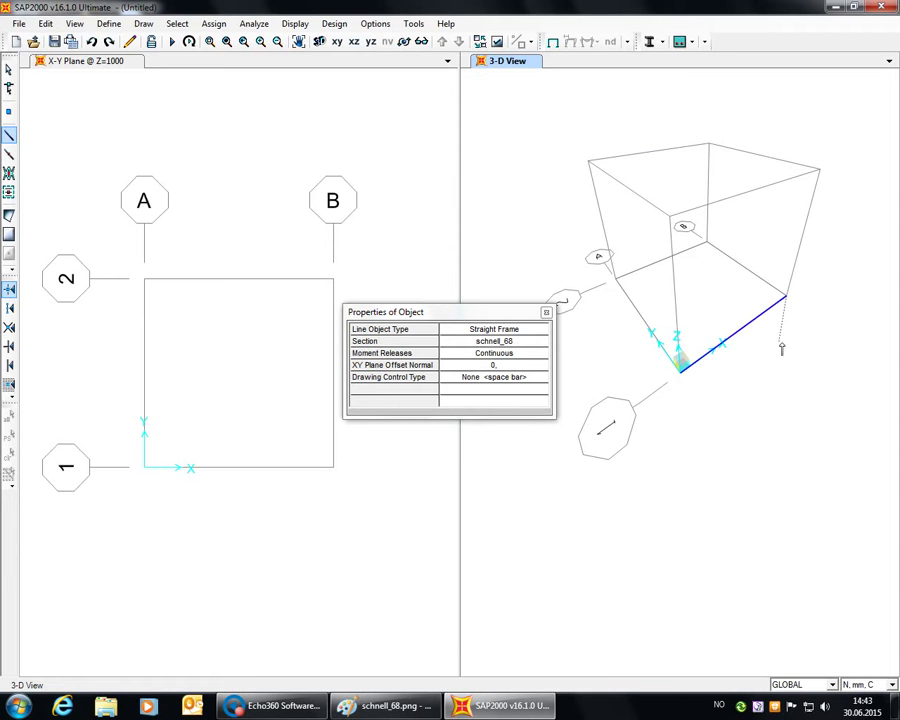
{"action": "left_click", "coordinate": [547, 314]}
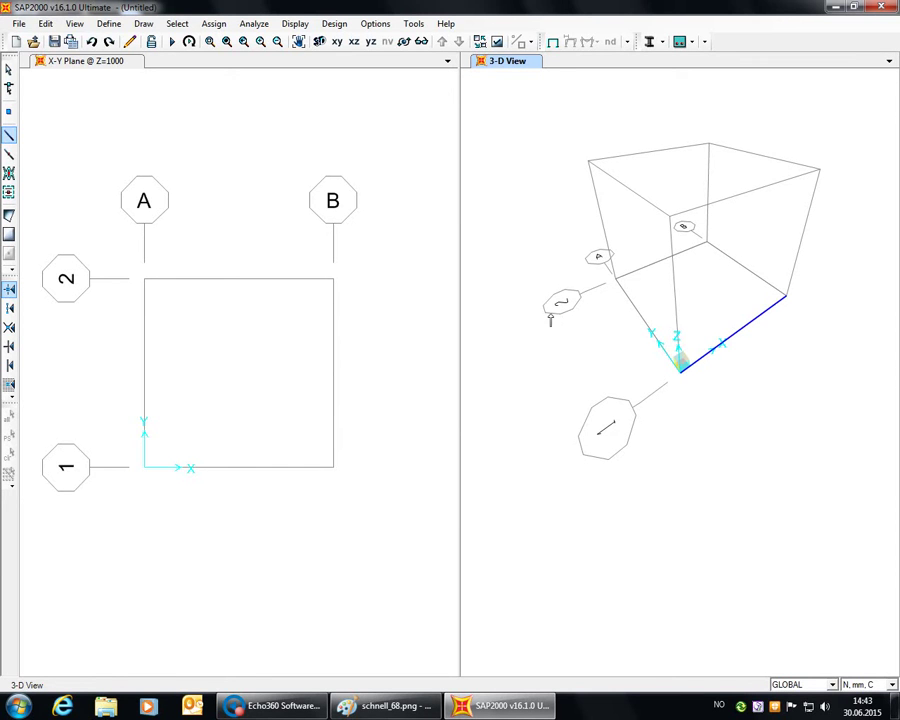
{"action": "left_click", "coordinate": [10, 72]}
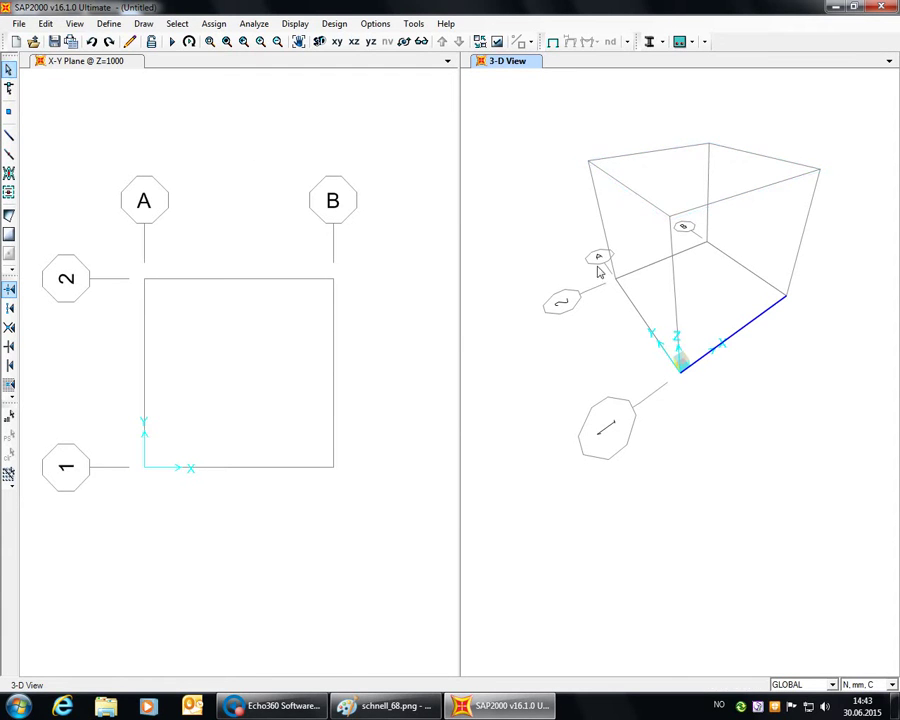
- Assign a fully fixed restraint to the beam's joint at the origin, with all translations and rotations restrained
{"action": "left_click", "coordinate": [679, 375]}
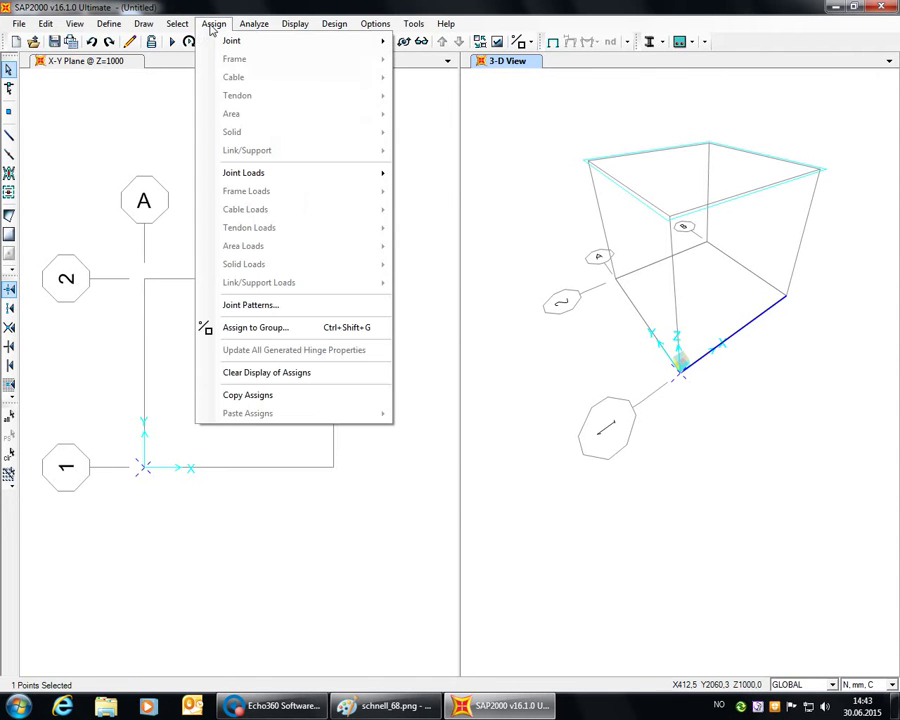
{"action": "left_click", "coordinate": [213, 24]}
{"action": "mouse_move", "coordinate": [294, 40]}
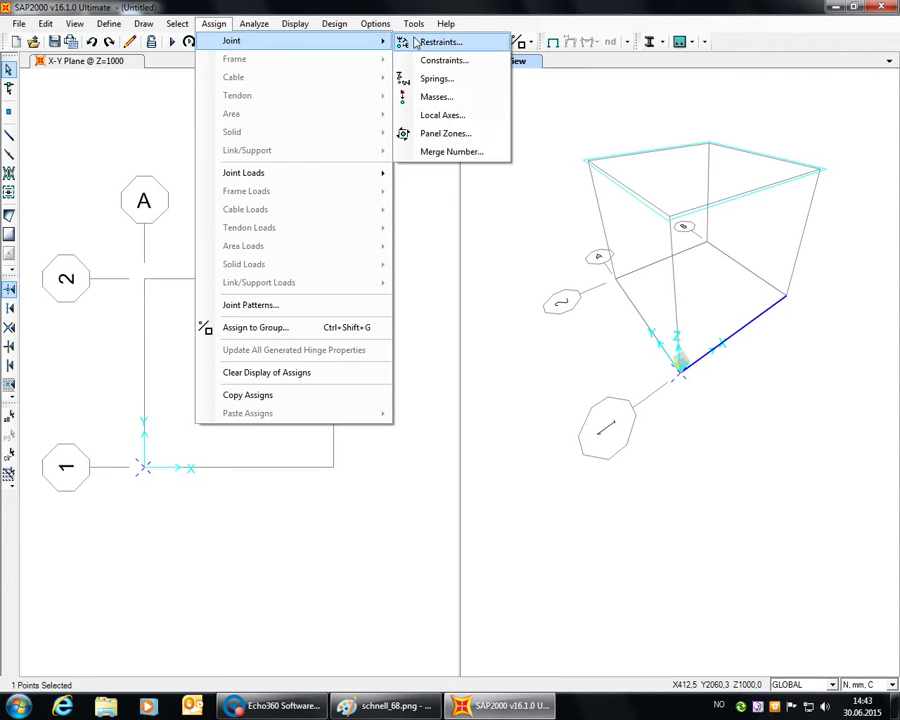
{"action": "left_click", "coordinate": [418, 40]}
{"action": "left_click", "coordinate": [420, 401]}
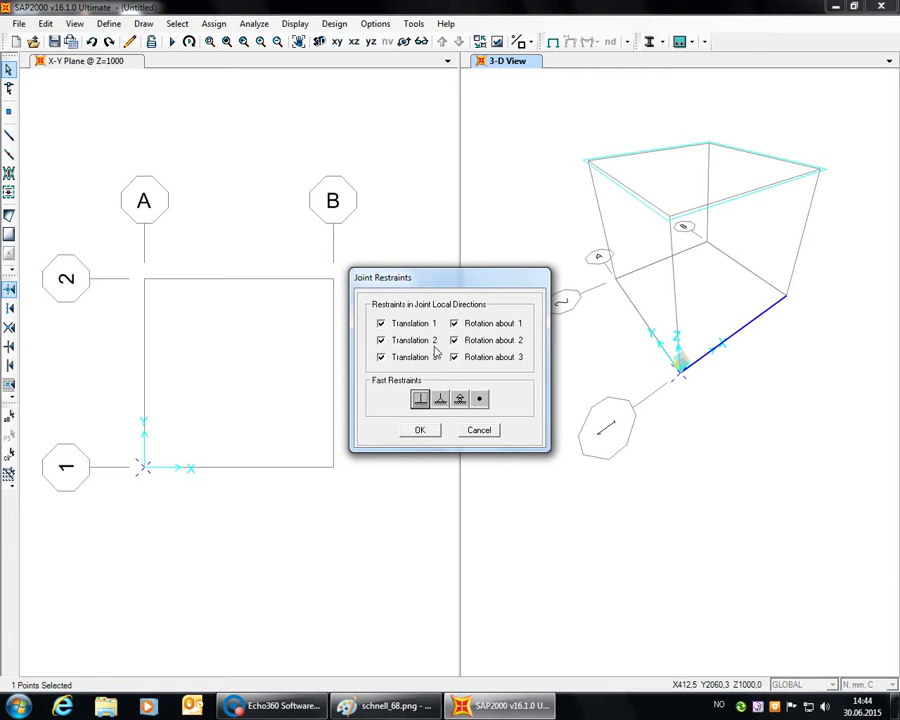
{"action": "left_click", "coordinate": [420, 432]}
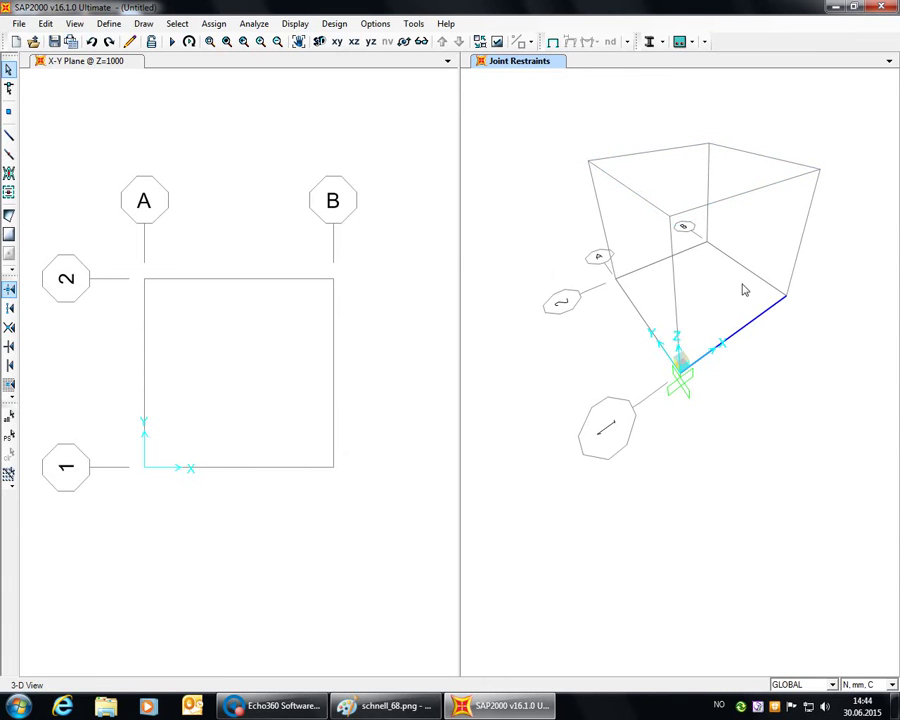
- Select the beam's free-end joint for a joint force and add a load pattern named last of type LIVE
{"action": "left_click", "coordinate": [788, 297]}
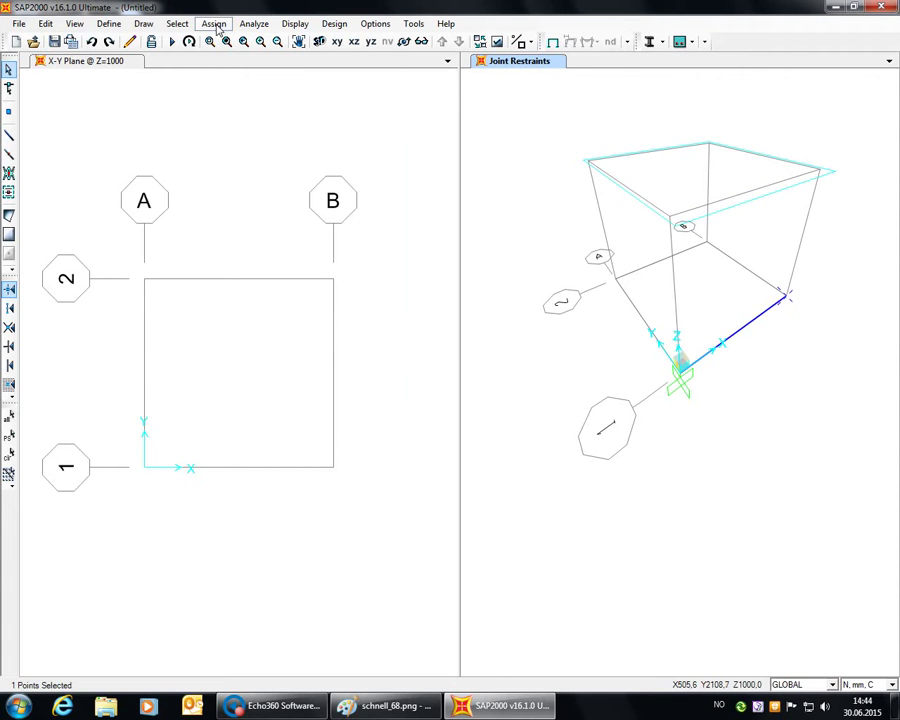
{"action": "left_click", "coordinate": [214, 24]}
{"action": "mouse_move", "coordinate": [348, 176]}
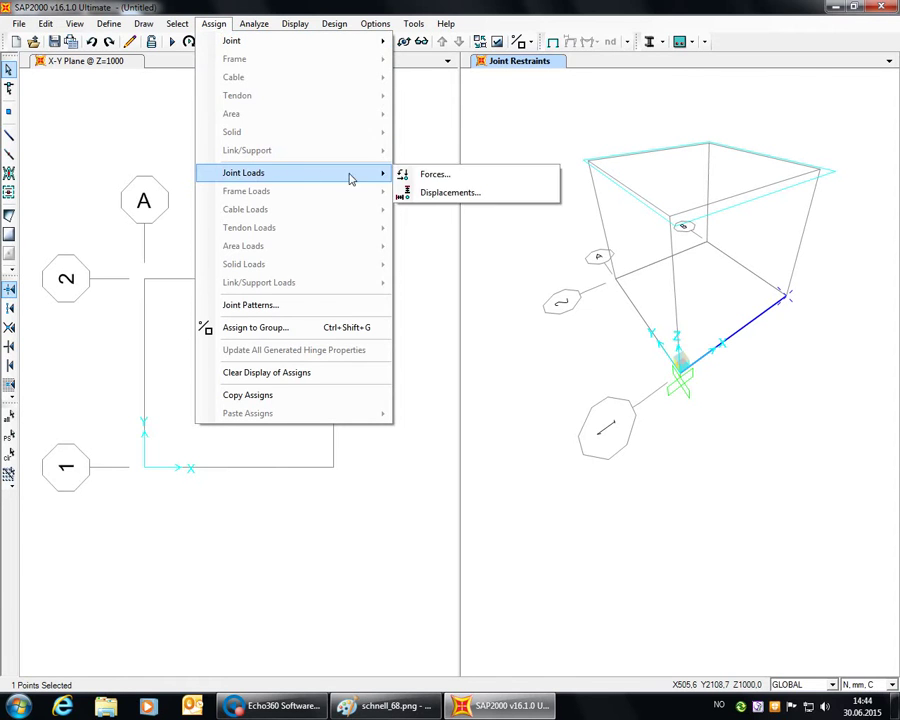
{"action": "left_click", "coordinate": [422, 175]}
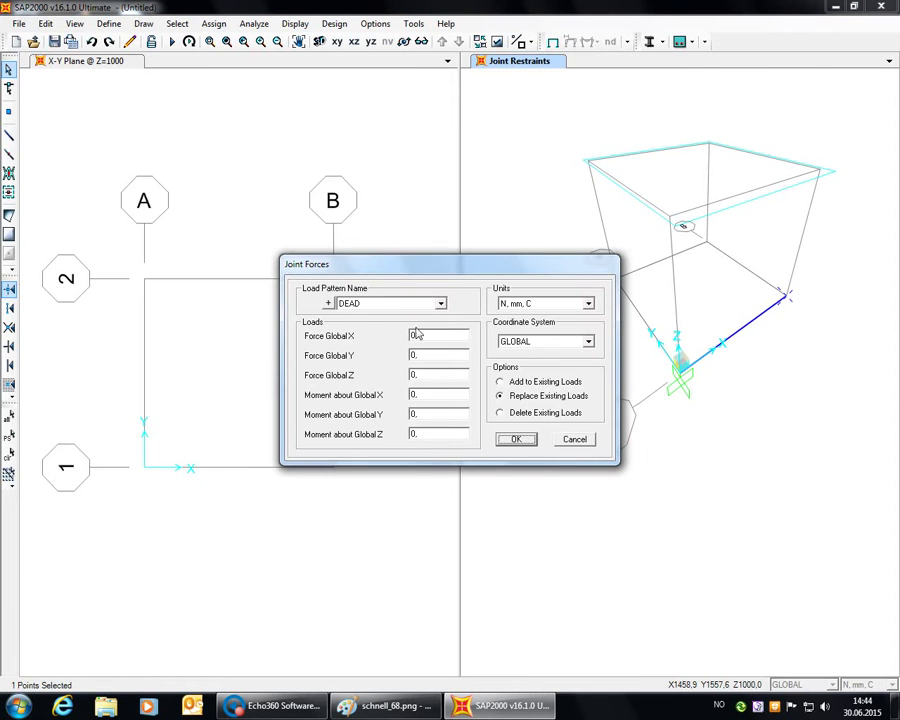
{"action": "left_click", "coordinate": [328, 303]}
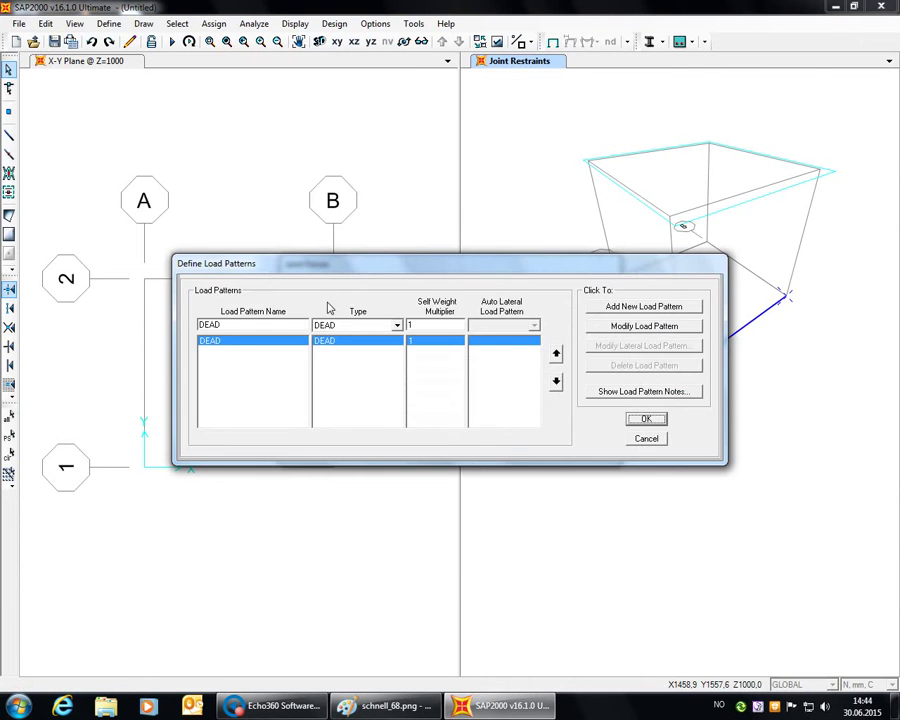
{"action": "left_click", "coordinate": [397, 326]}
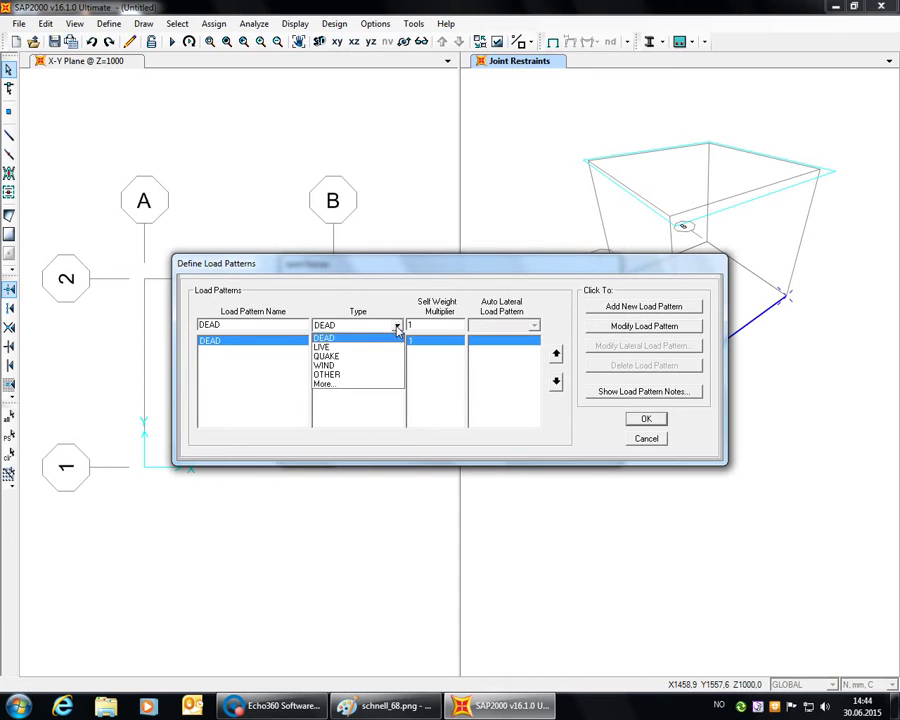
{"action": "left_click", "coordinate": [346, 348]}
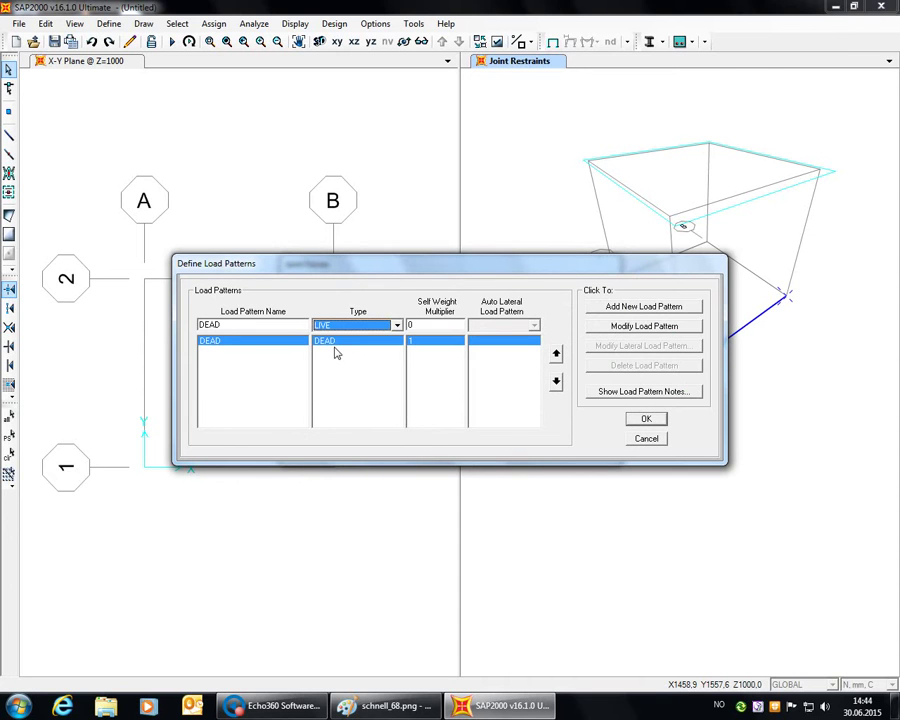
{"action": "double_click", "coordinate": [208, 327]}
{"action": "key", "text": "BackSpace"}
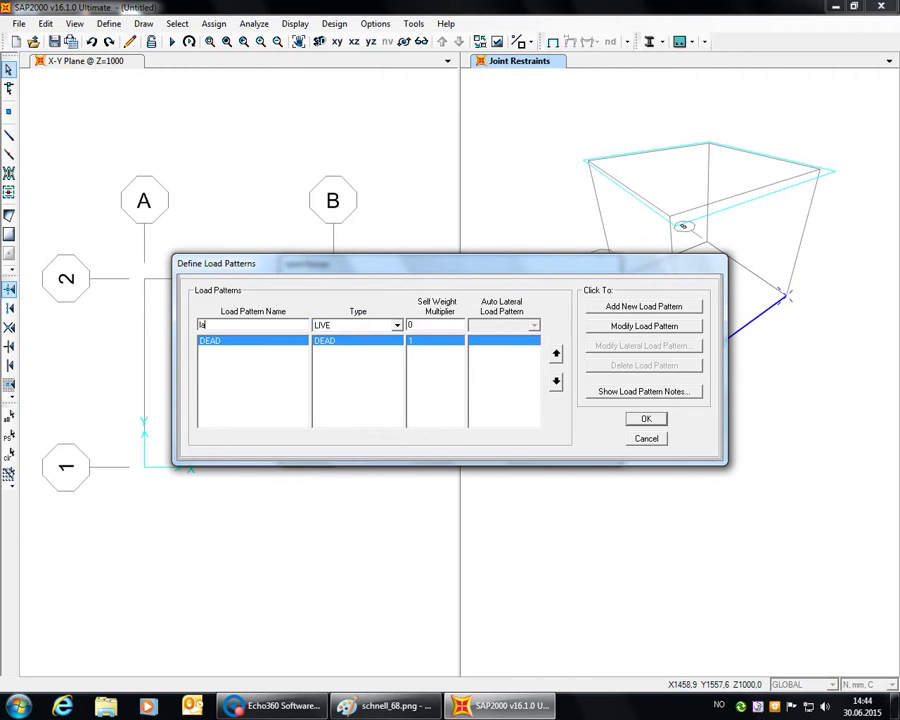
{"action": "left_click", "coordinate": [645, 306]}
{"action": "left_click", "coordinate": [645, 418]}
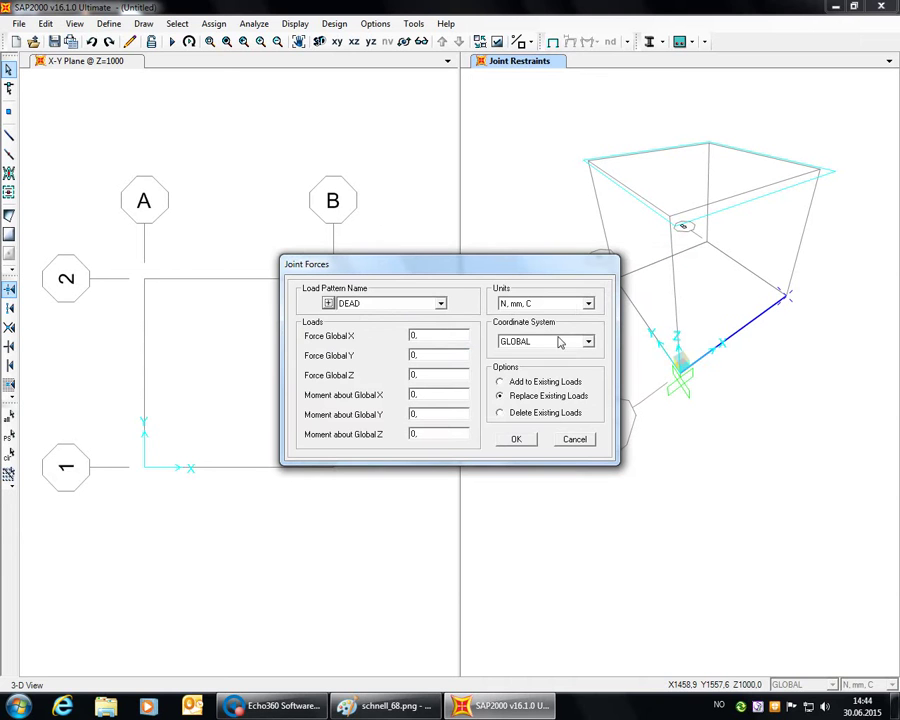
- Apply a joint force of -1000 N in global Z to the beam's free end under load pattern last
{"action": "left_click", "coordinate": [442, 304]}
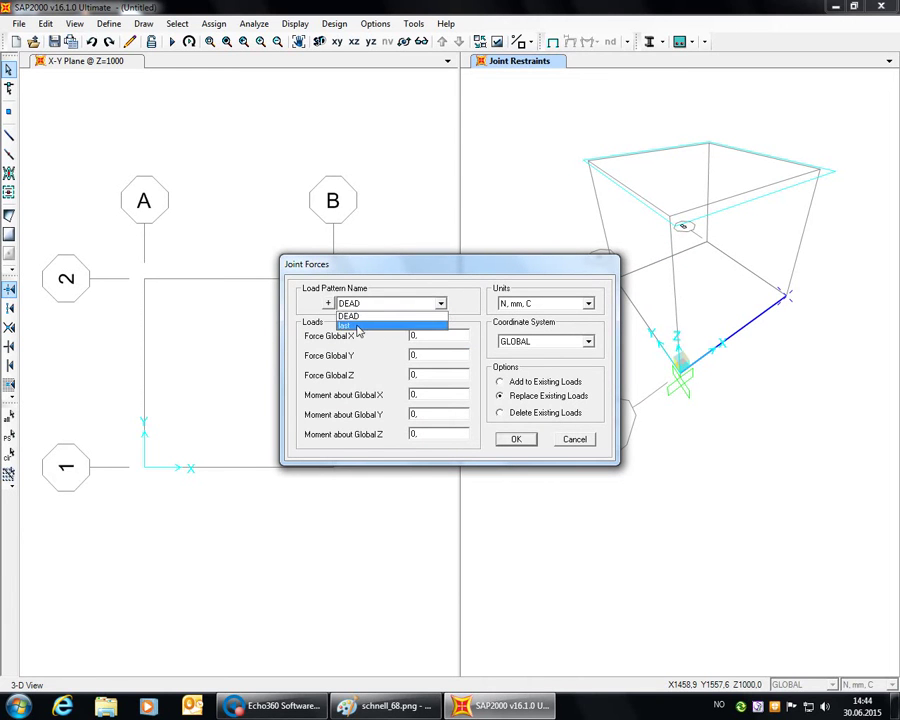
{"action": "left_click", "coordinate": [355, 325]}
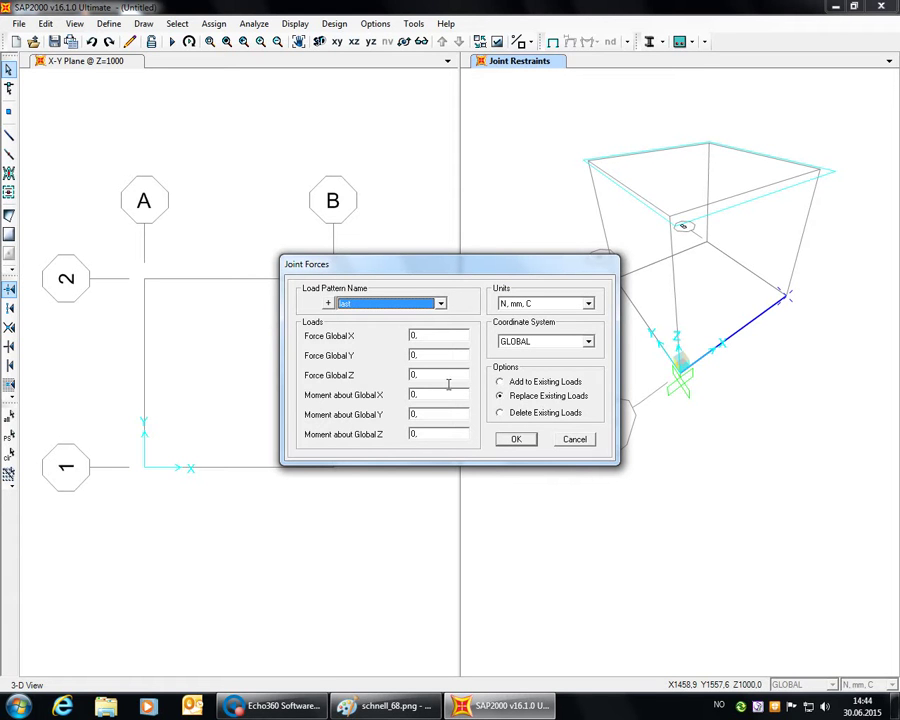
{"action": "double_click", "coordinate": [418, 377]}
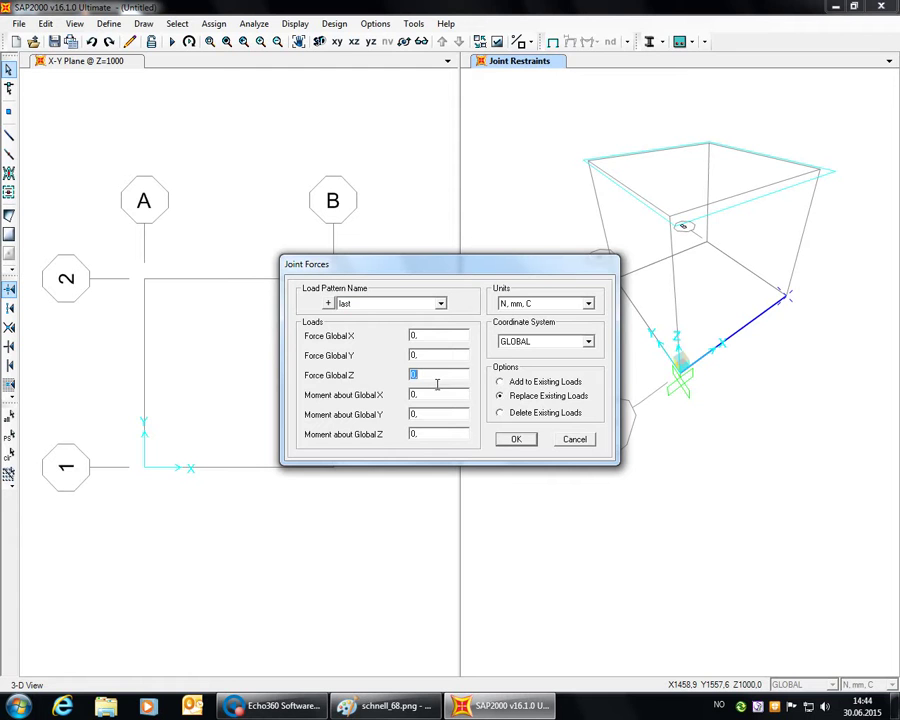
{"action": "key", "text": "BackSpace"}
{"action": "left_click", "coordinate": [515, 439]}
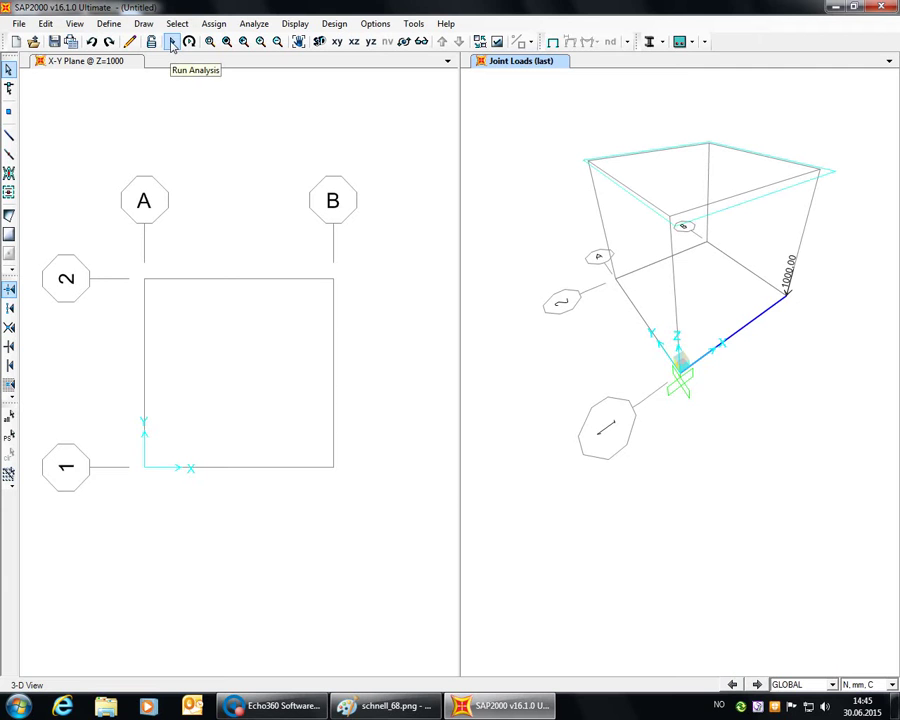
- Run the analysis for the DEAD, MODAL and last load cases, saving the model as schnell_68
{"action": "left_click", "coordinate": [172, 43]}
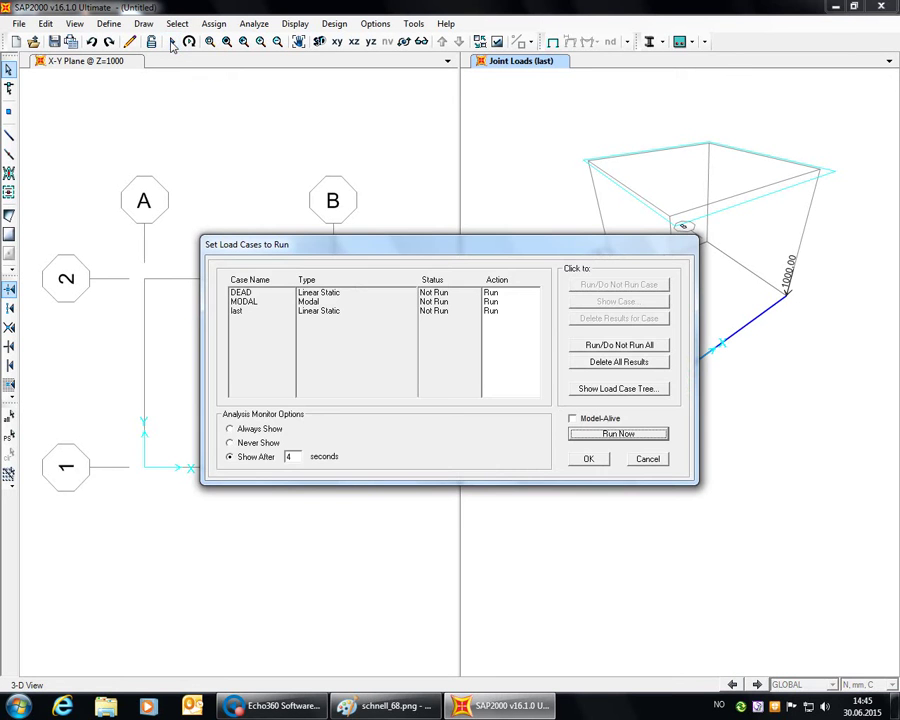
{"action": "left_click", "coordinate": [619, 433]}
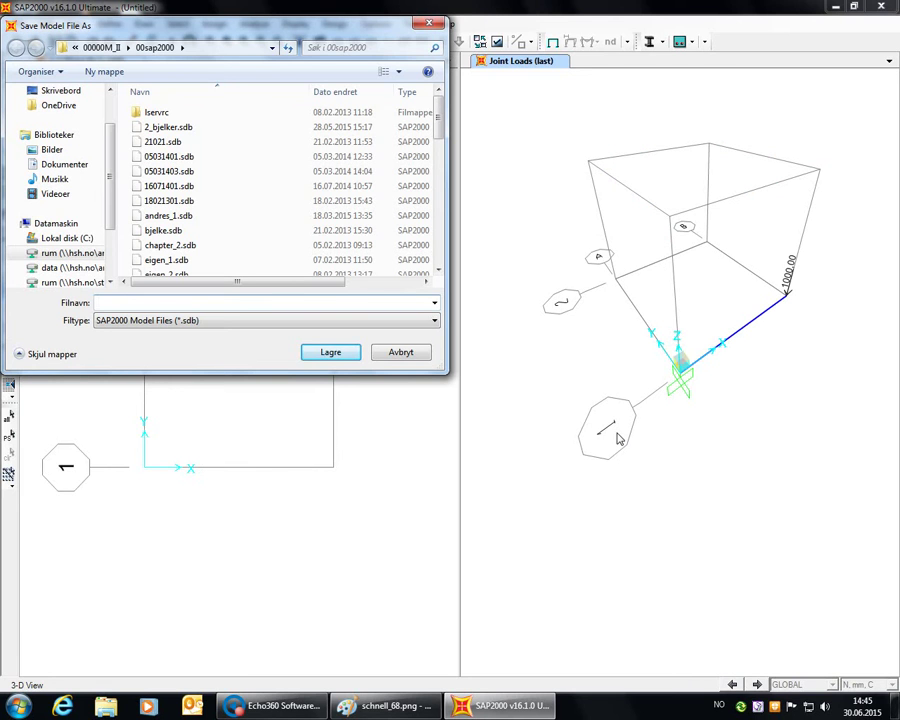
{"action": "type", "text": "schnell_68"}
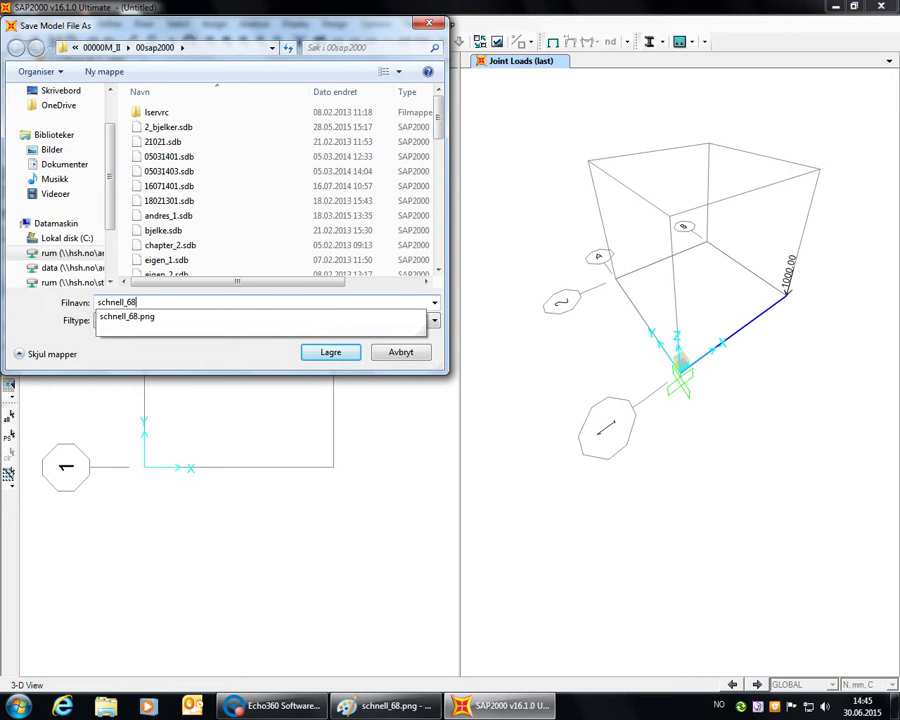
{"action": "left_click", "coordinate": [334, 356]}
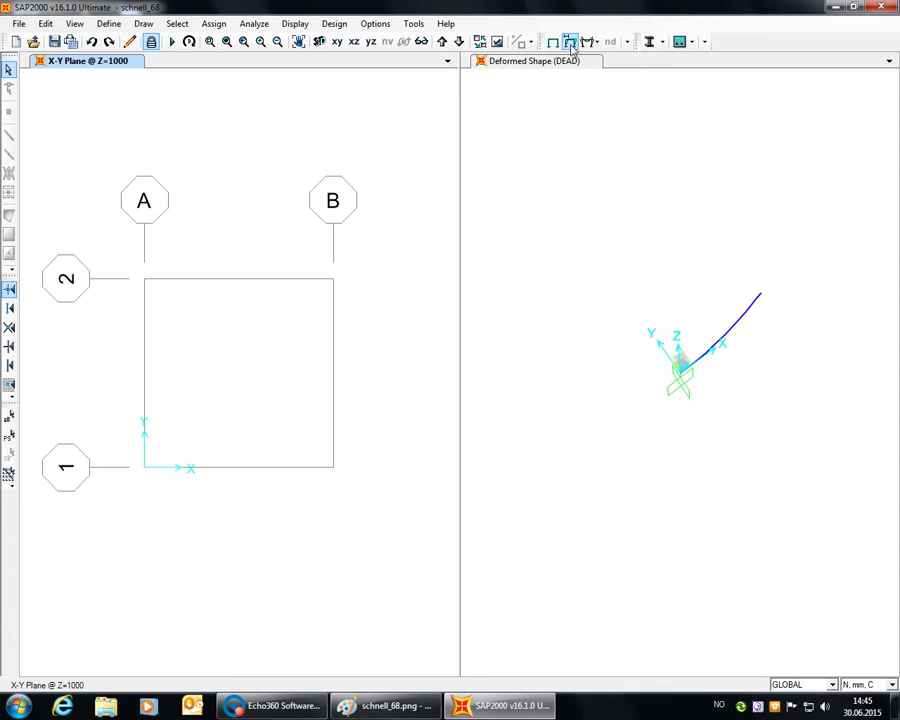
- Show the deformed shape for load case last in the X-Y plane view, with automatic scaling and cubic curve
{"action": "left_click", "coordinate": [570, 42]}
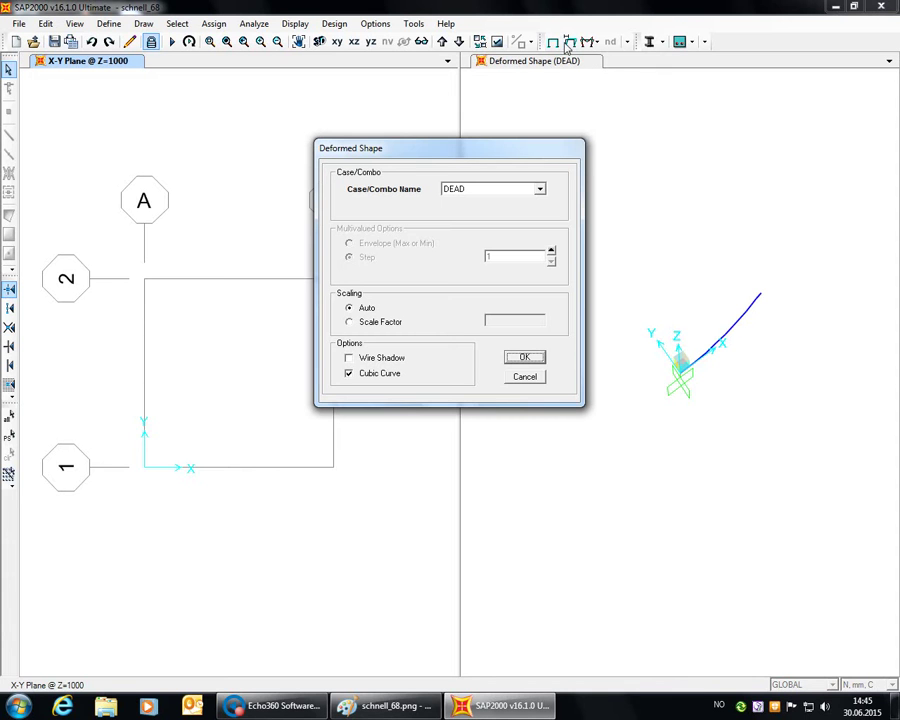
{"action": "left_click", "coordinate": [540, 189]}
{"action": "left_click", "coordinate": [446, 222]}
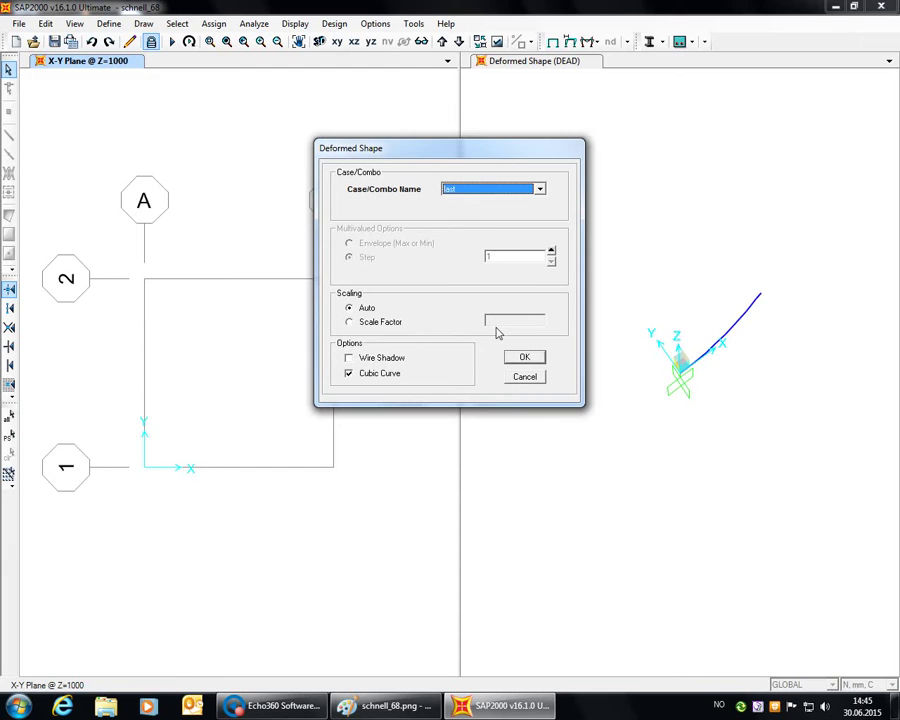
{"action": "left_click", "coordinate": [524, 358]}
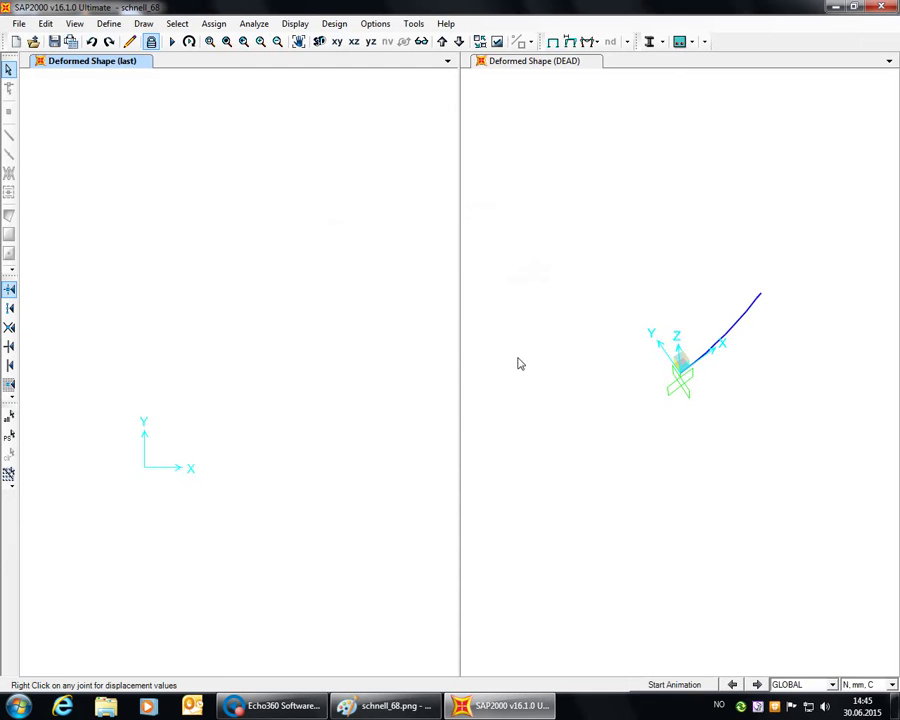
- Show the deformed shape for load case last in the 3-D view and read the displacements at the beam's free end
{"action": "left_click", "coordinate": [560, 64]}
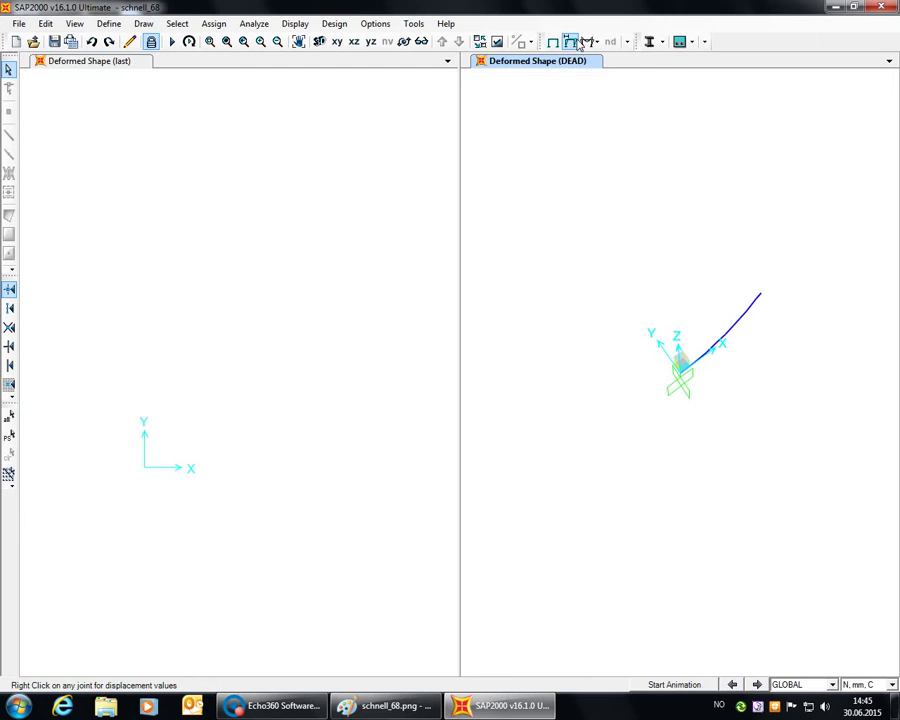
{"action": "left_click", "coordinate": [571, 42]}
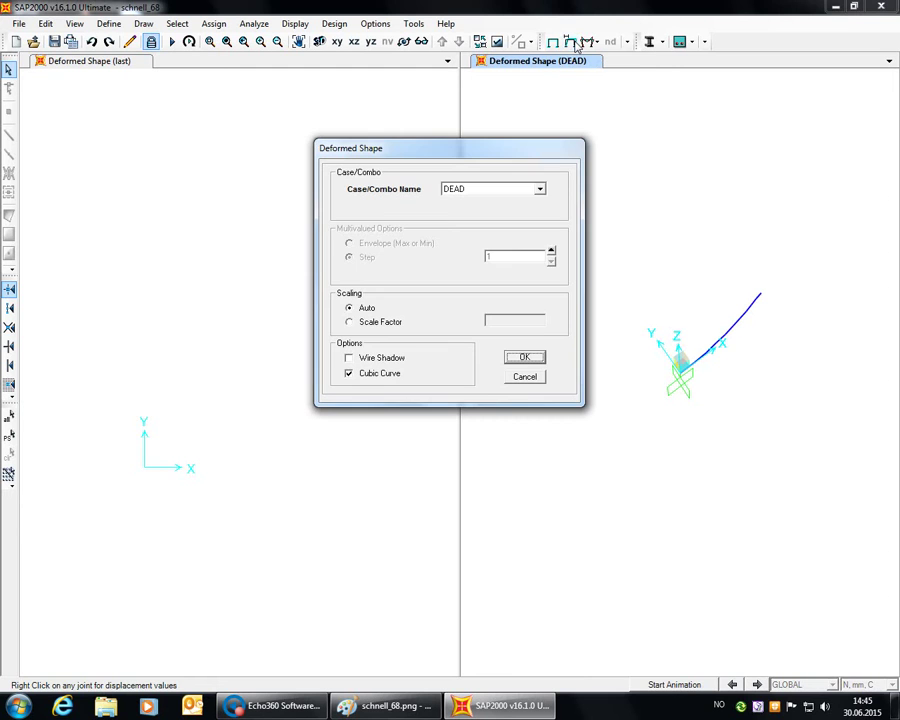
{"action": "left_click", "coordinate": [540, 190]}
{"action": "left_click", "coordinate": [452, 220]}
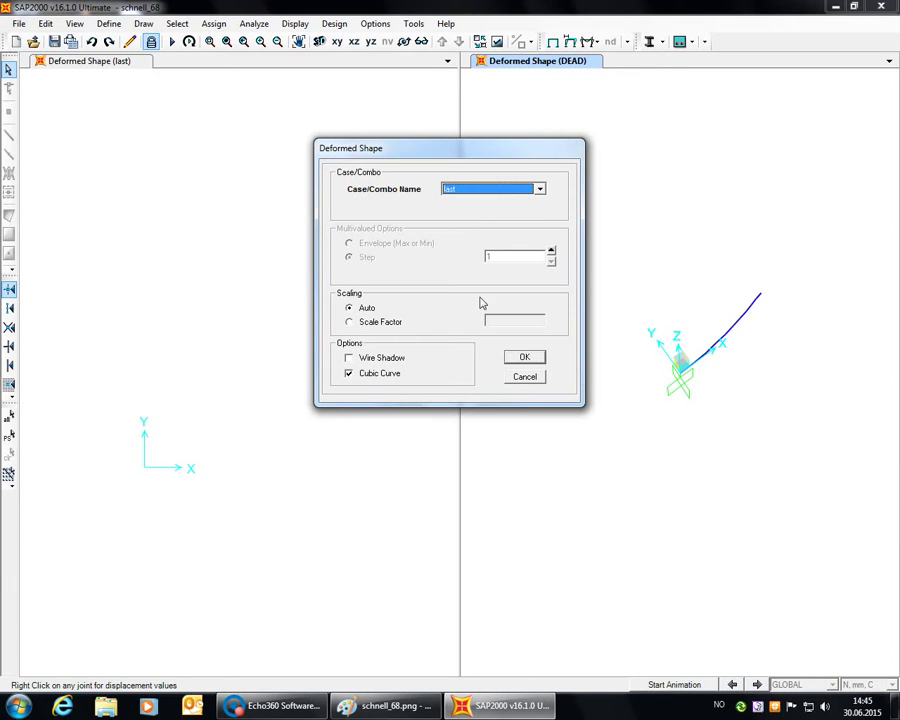
{"action": "left_click", "coordinate": [515, 361]}
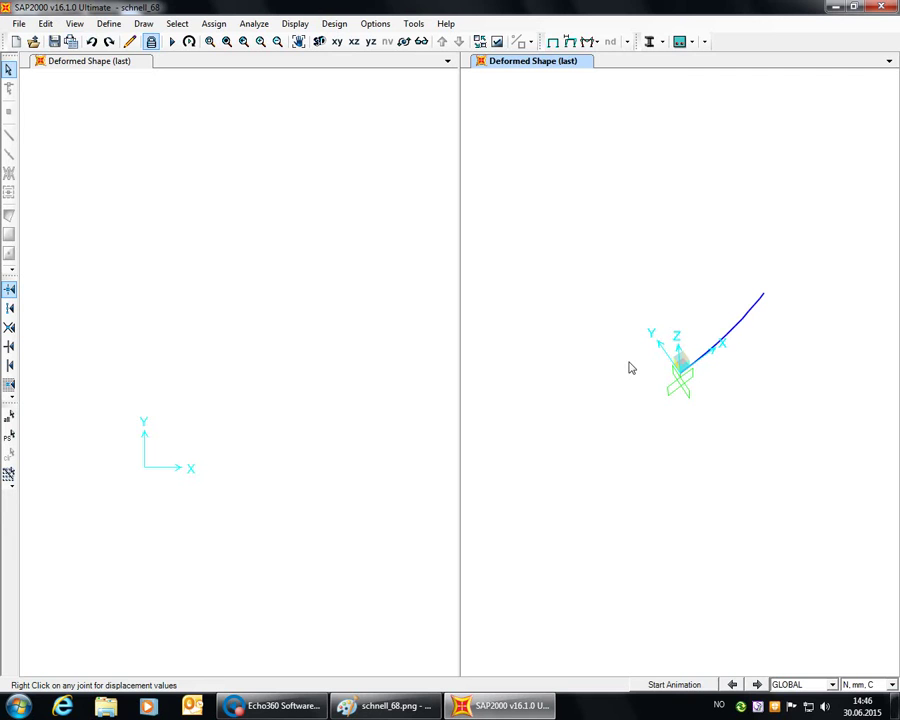
{"action": "mouse_move", "coordinate": [767, 298]}
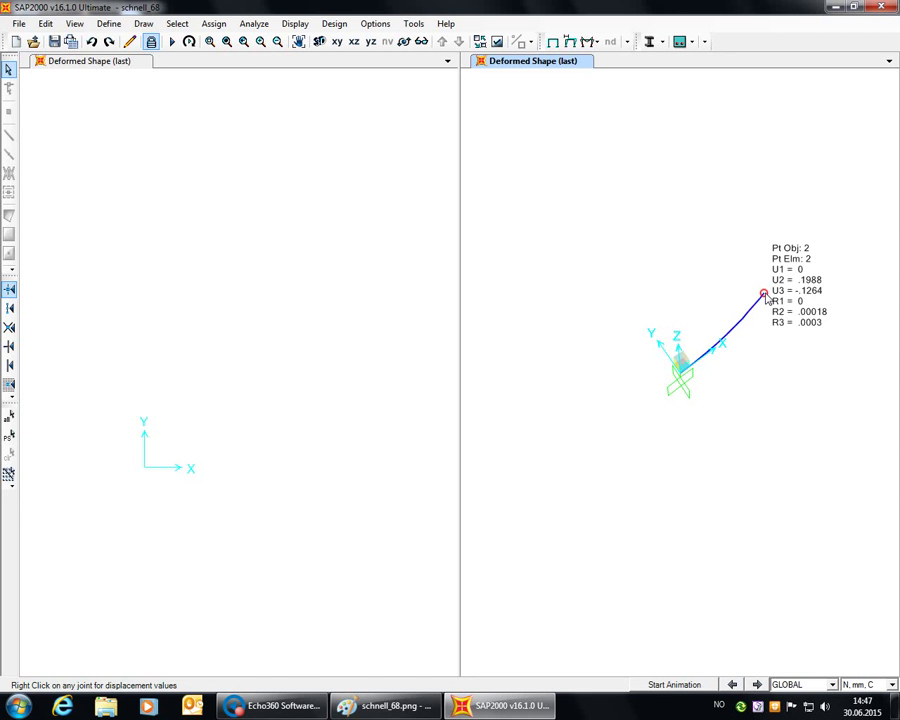
{"action": "left_click", "coordinate": [262, 711]}
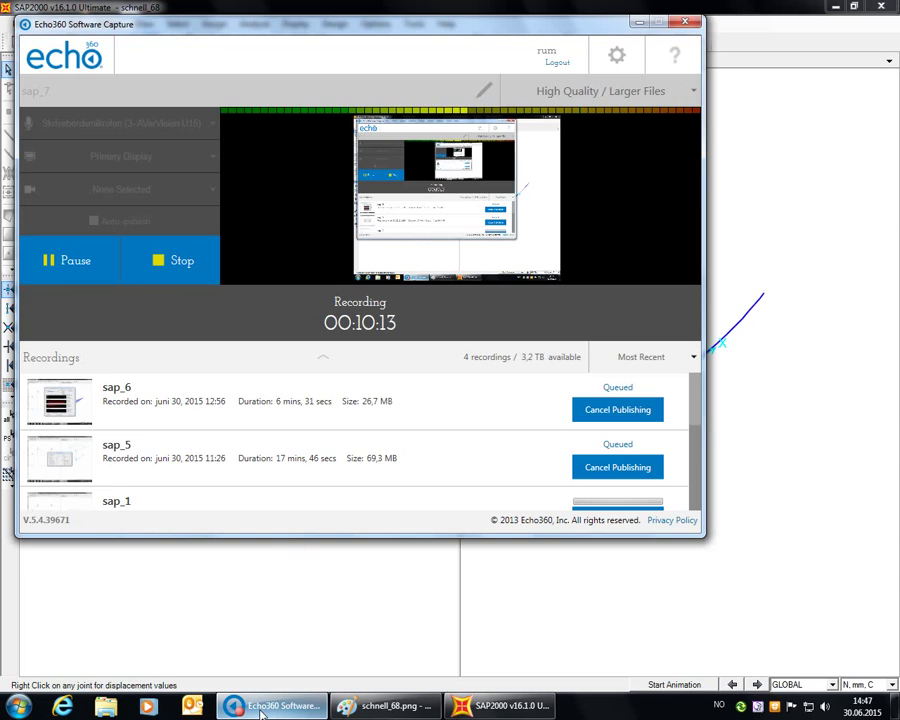